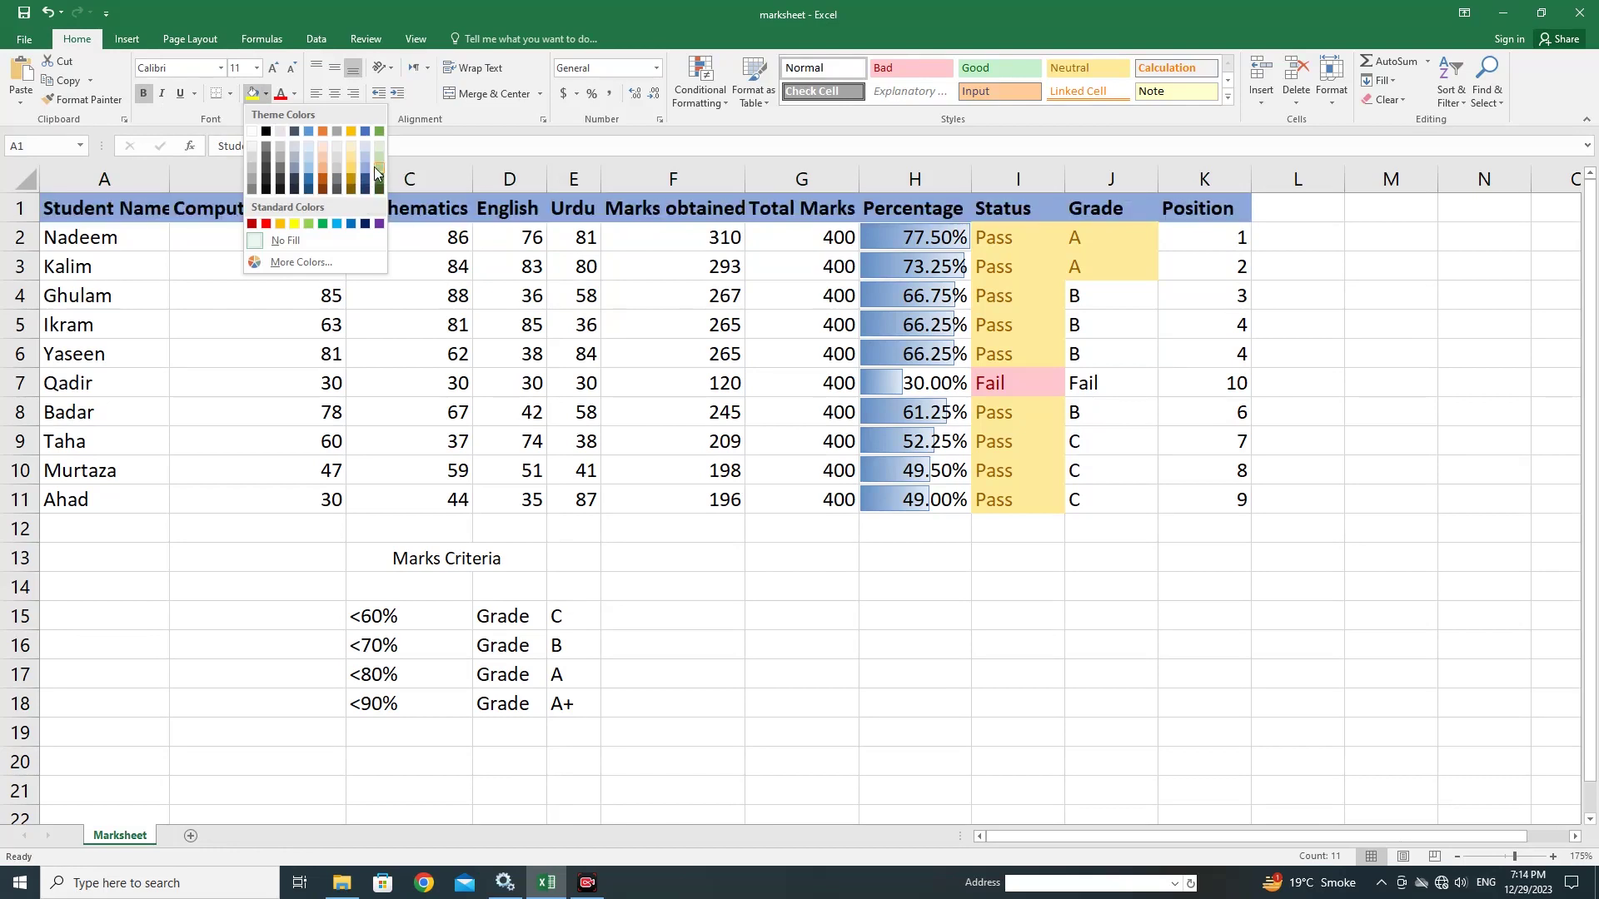
Fill the header row A1:K1 with medium green and the table row A3:K3 with pale green
click(379, 167)
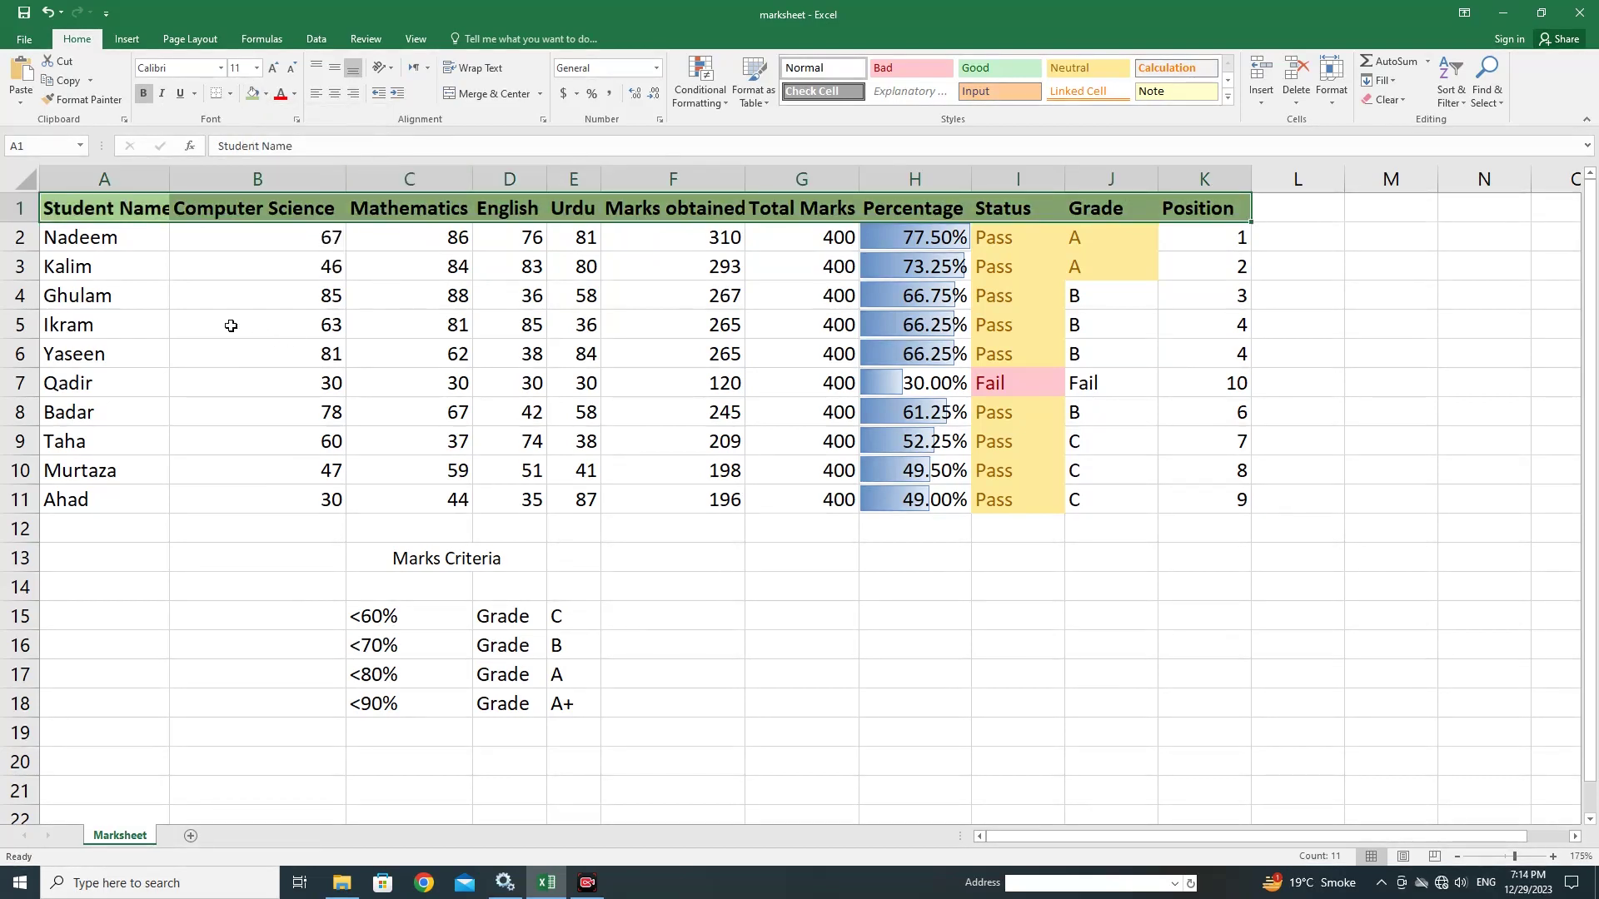
click(227, 242)
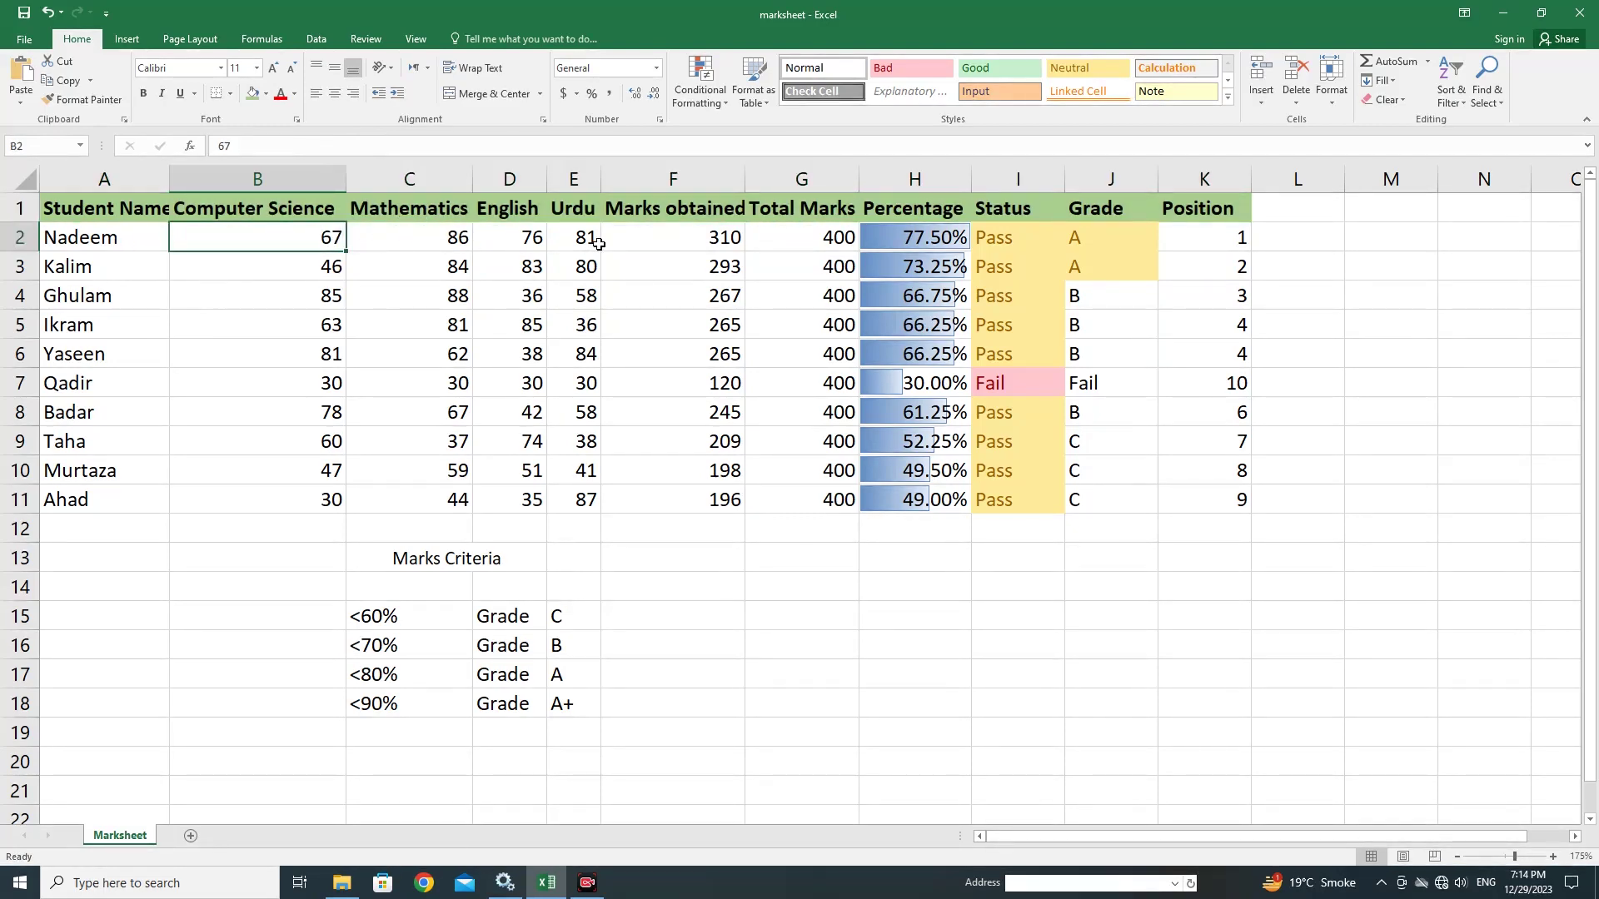
drag(105, 268, 1202, 265)
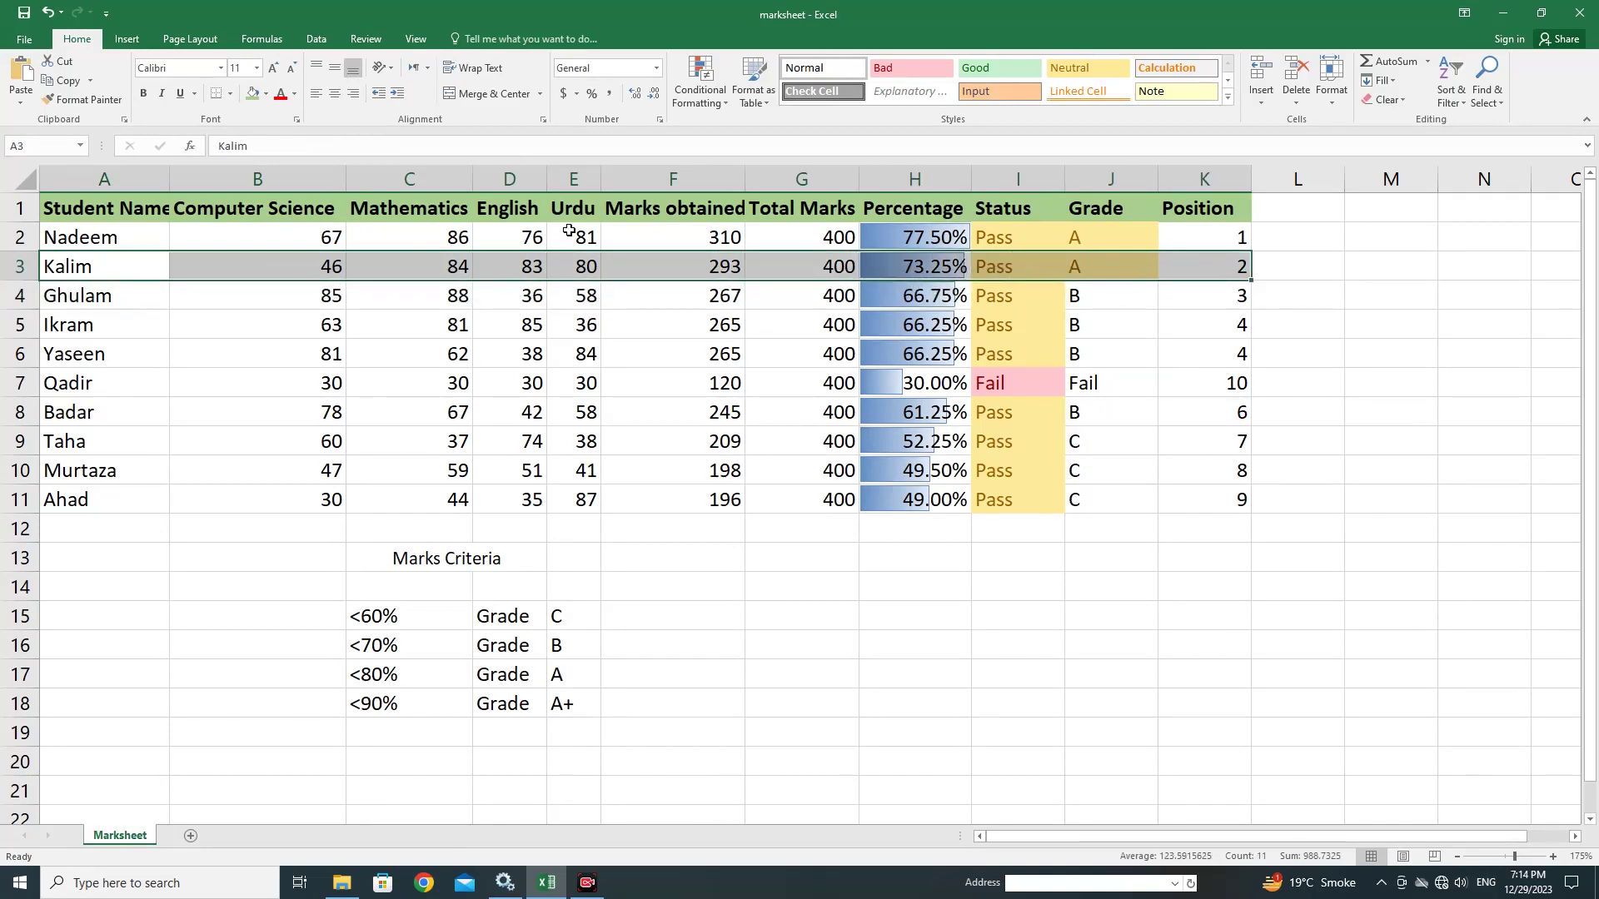
click(265, 94)
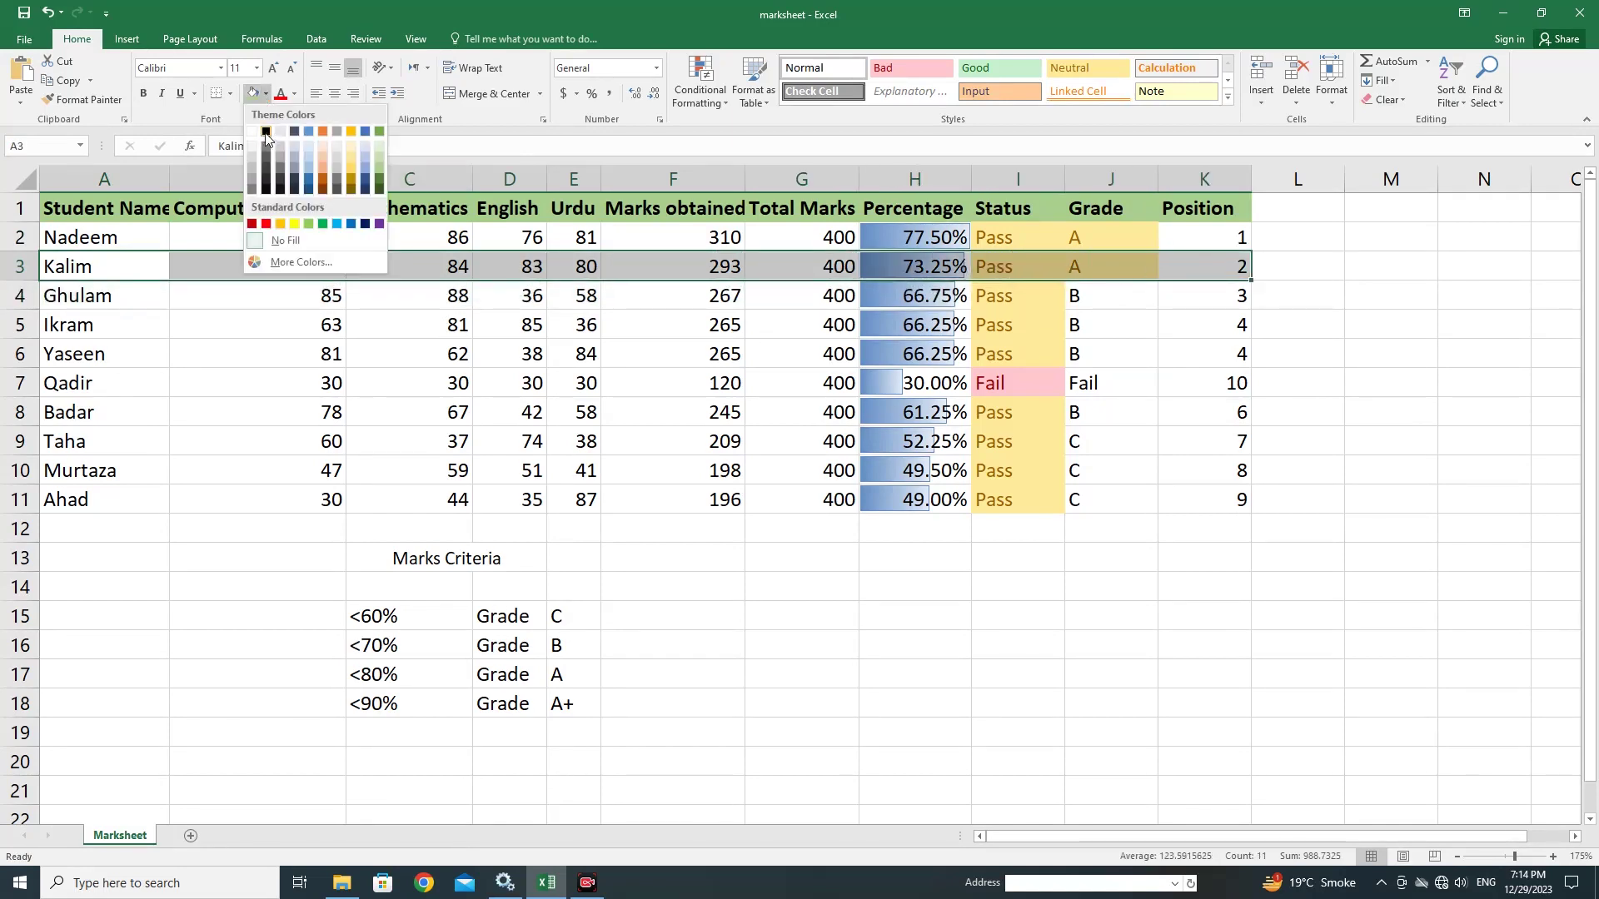
click(378, 145)
click(519, 358)
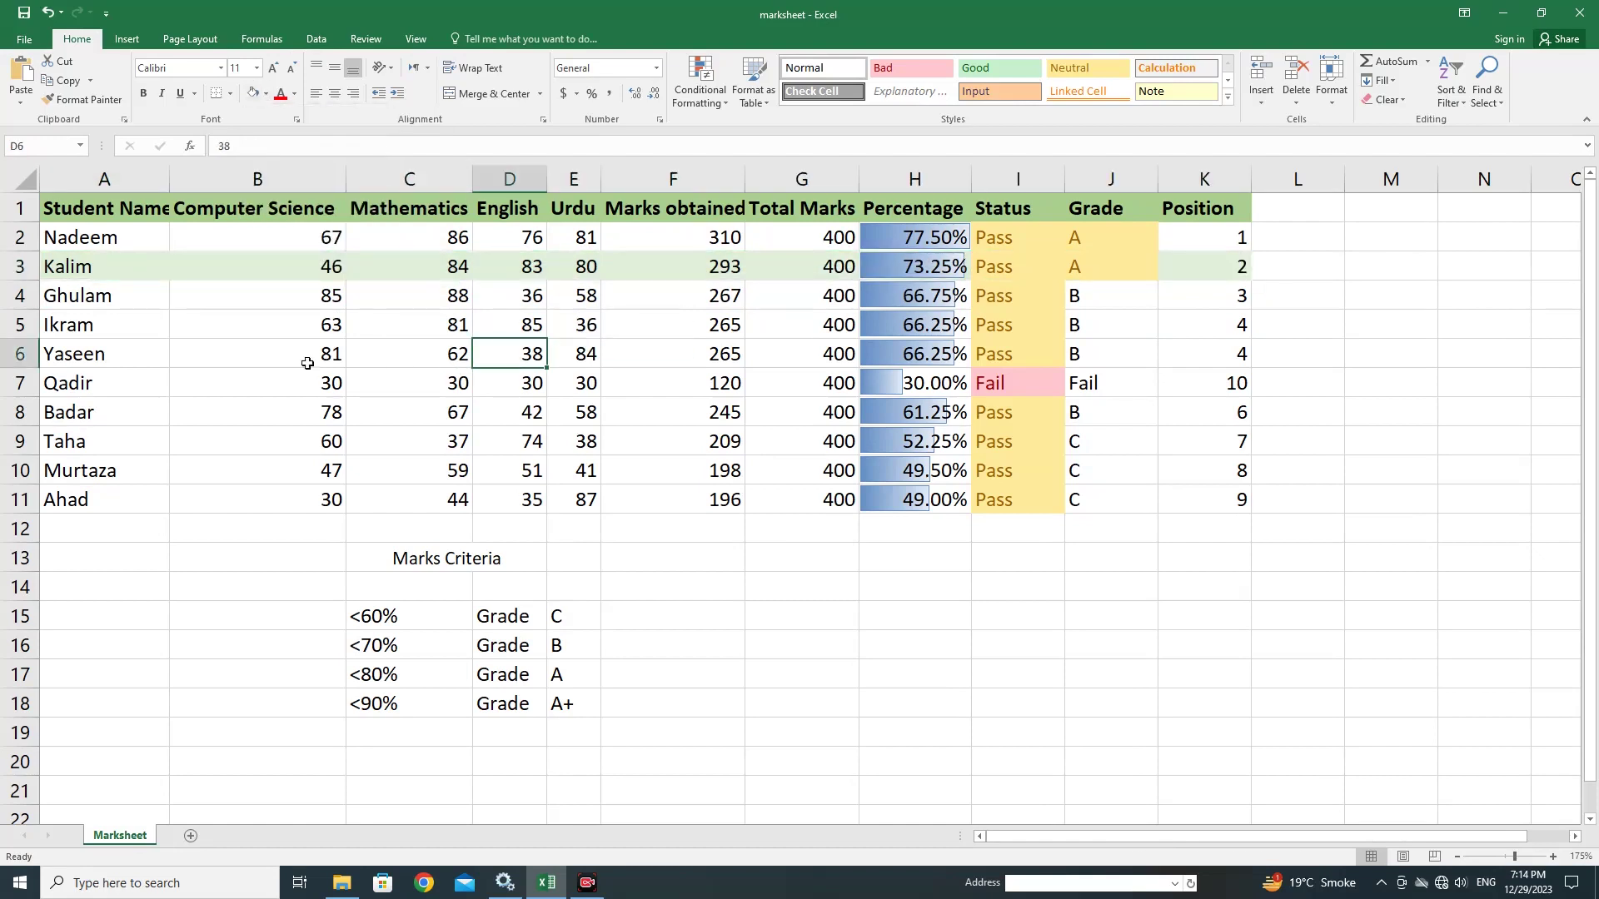
Fill the table row A5:K5 with the same pale green shade used on row 3
drag(50, 324, 1216, 325)
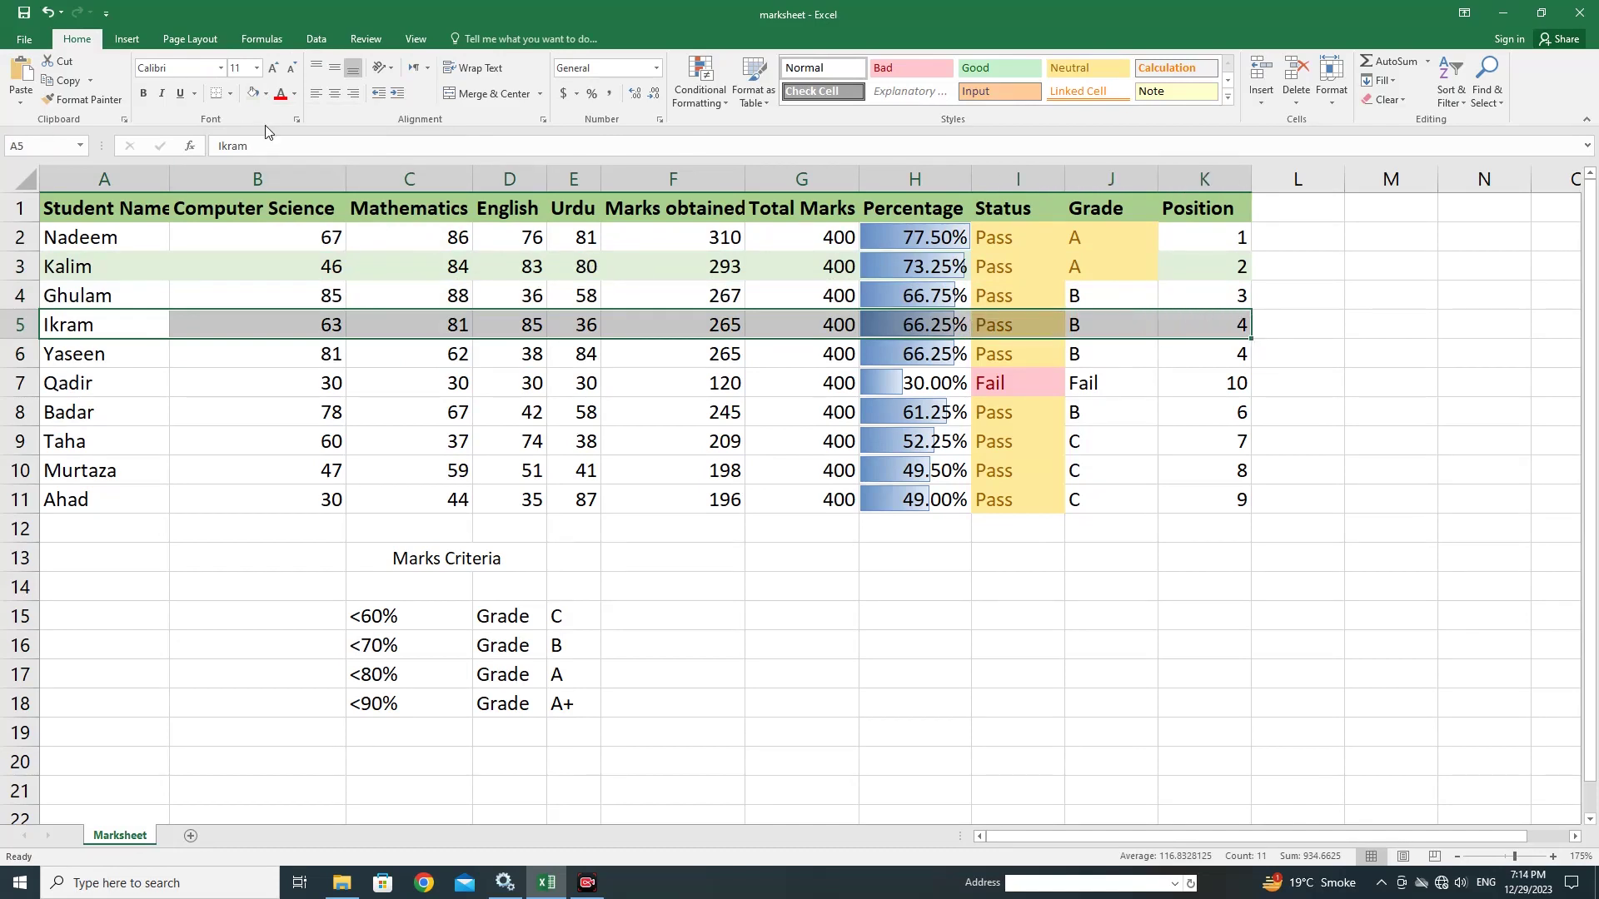
click(267, 95)
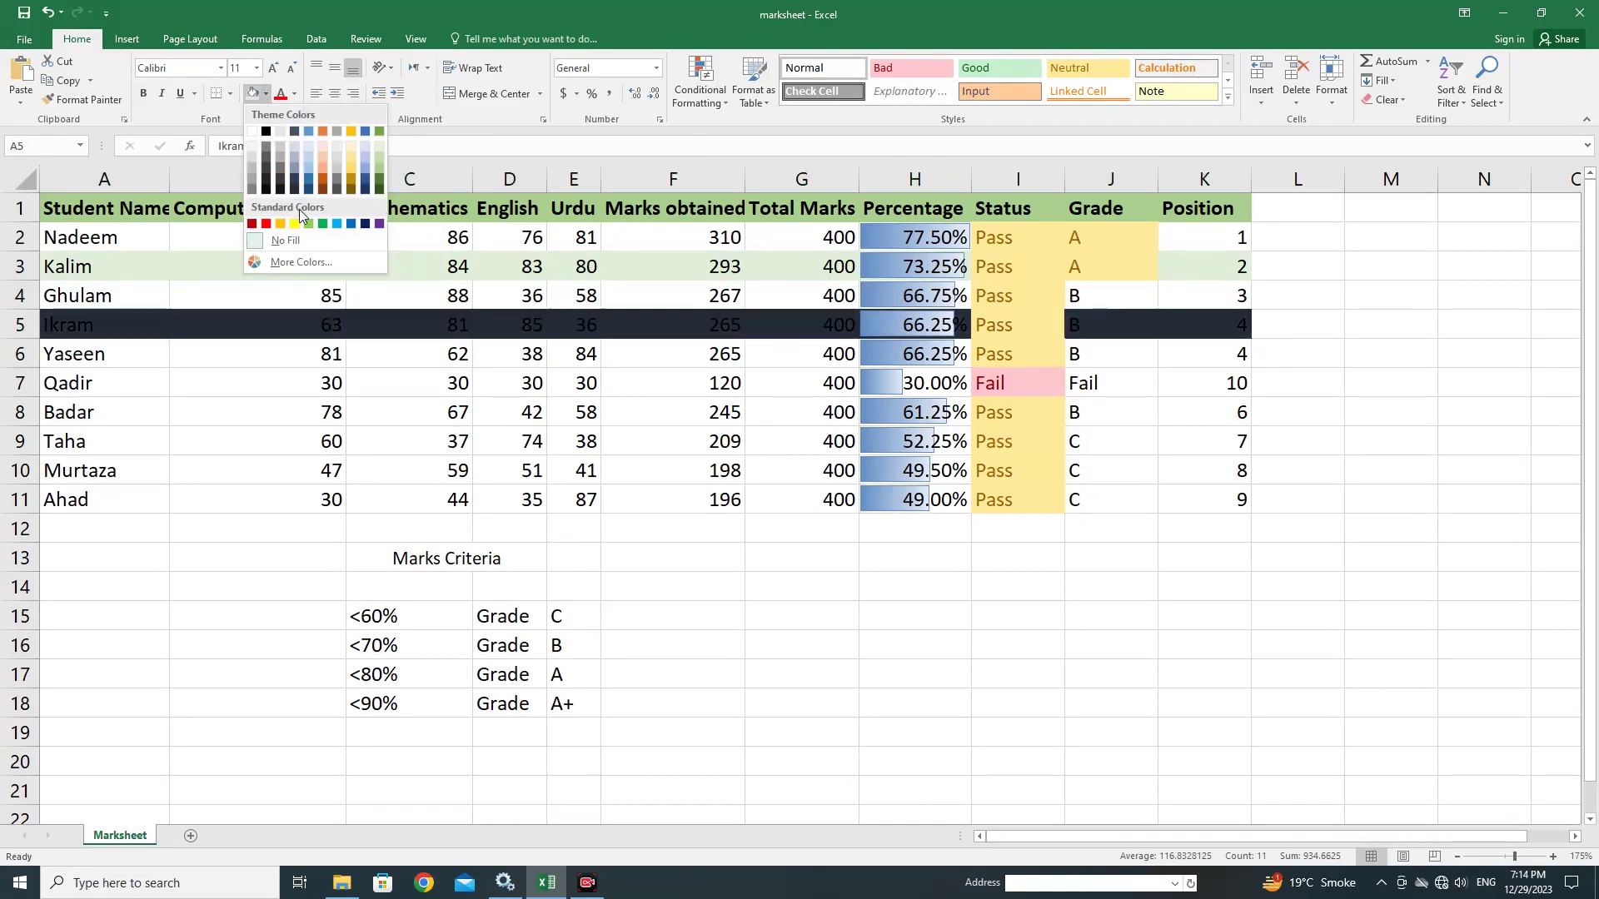
click(380, 147)
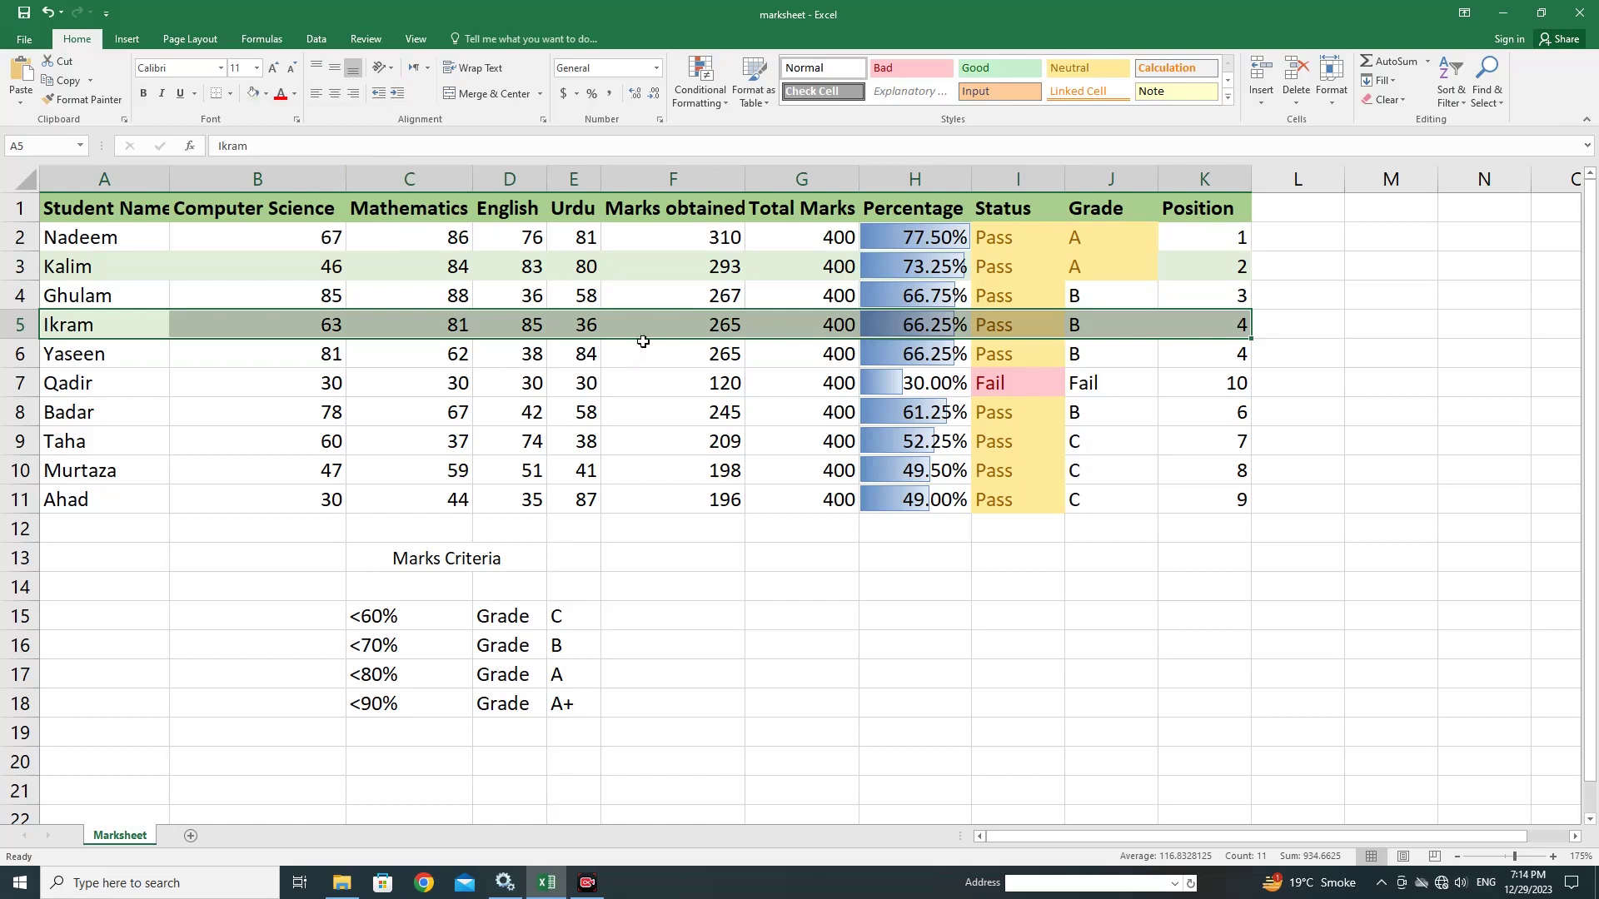
click(679, 358)
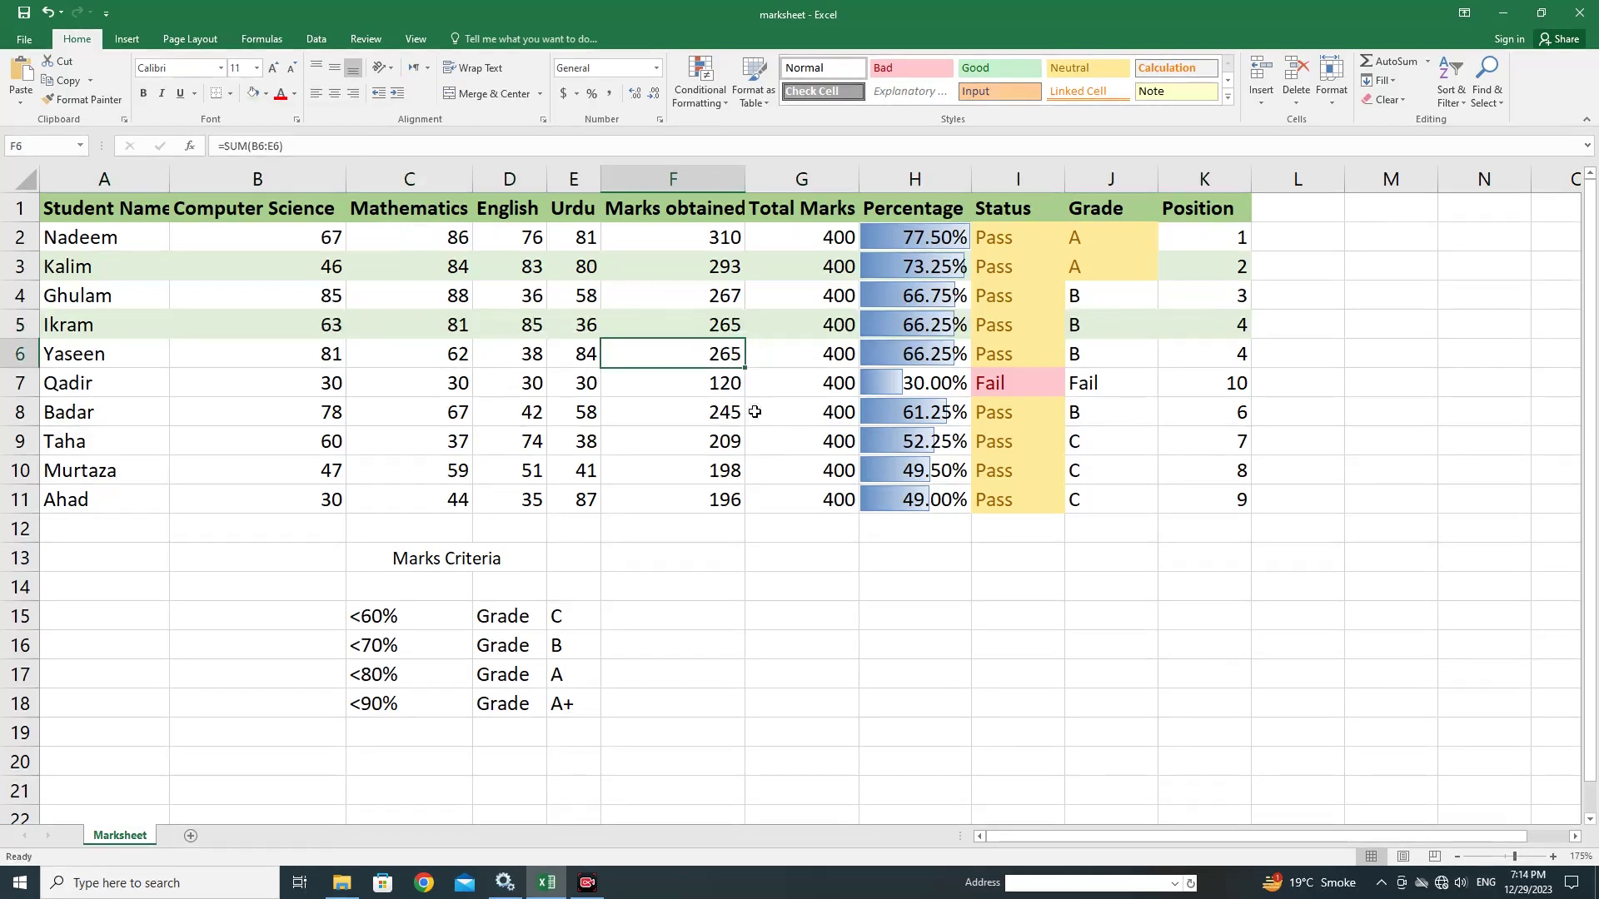
click(729, 440)
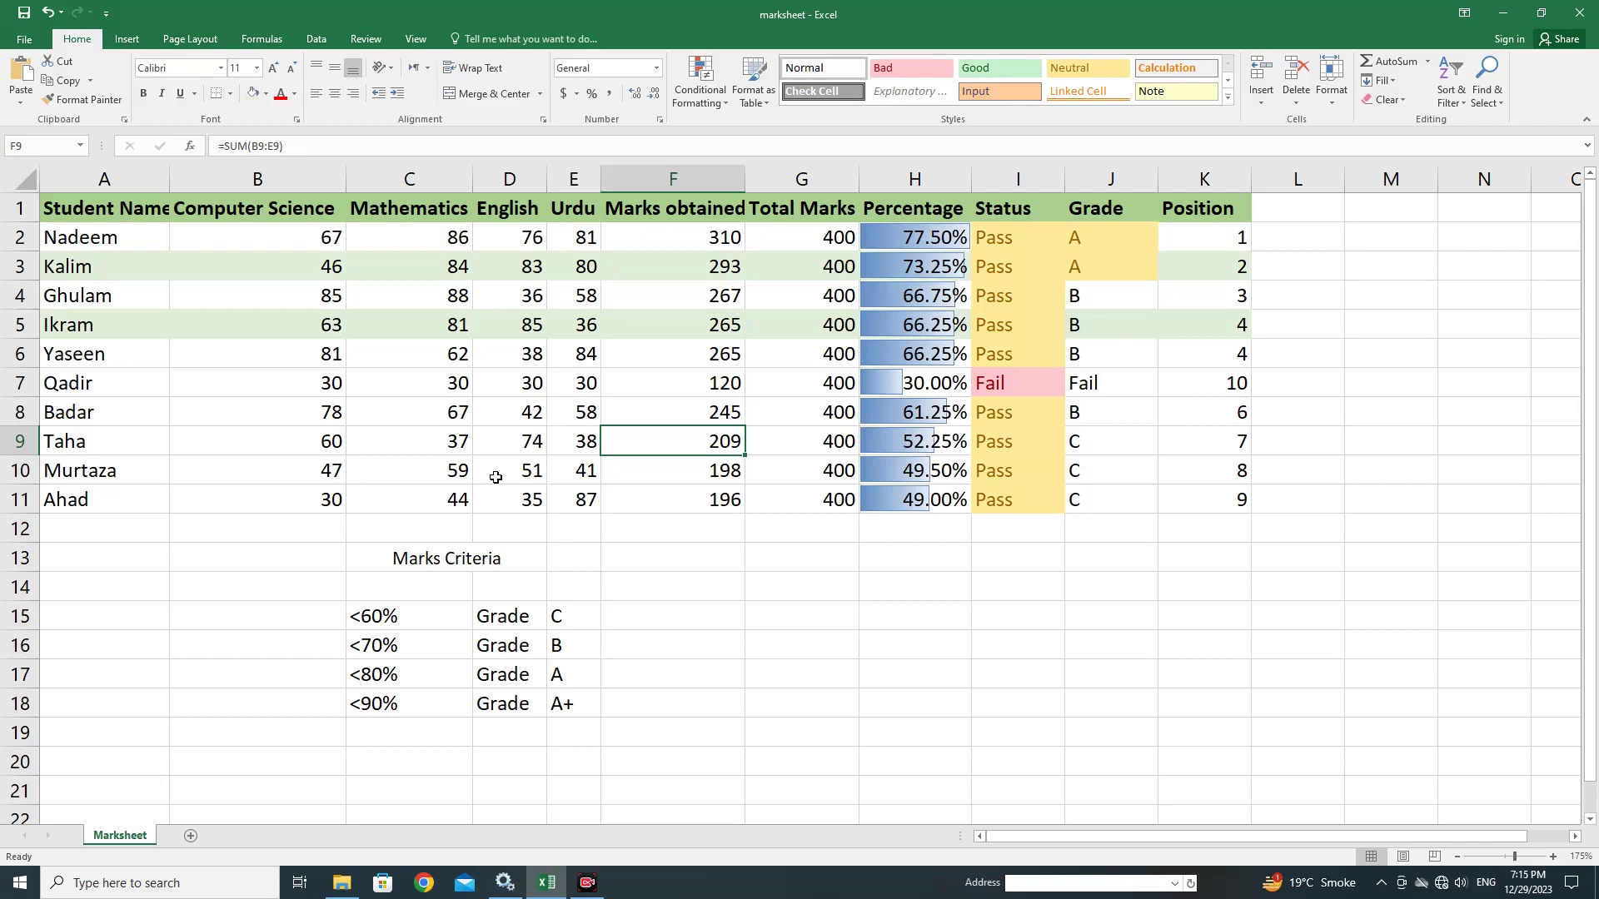
Undo the green fills on the header row and on rows 3 and 5
key(ctrl+z)
click(520, 411)
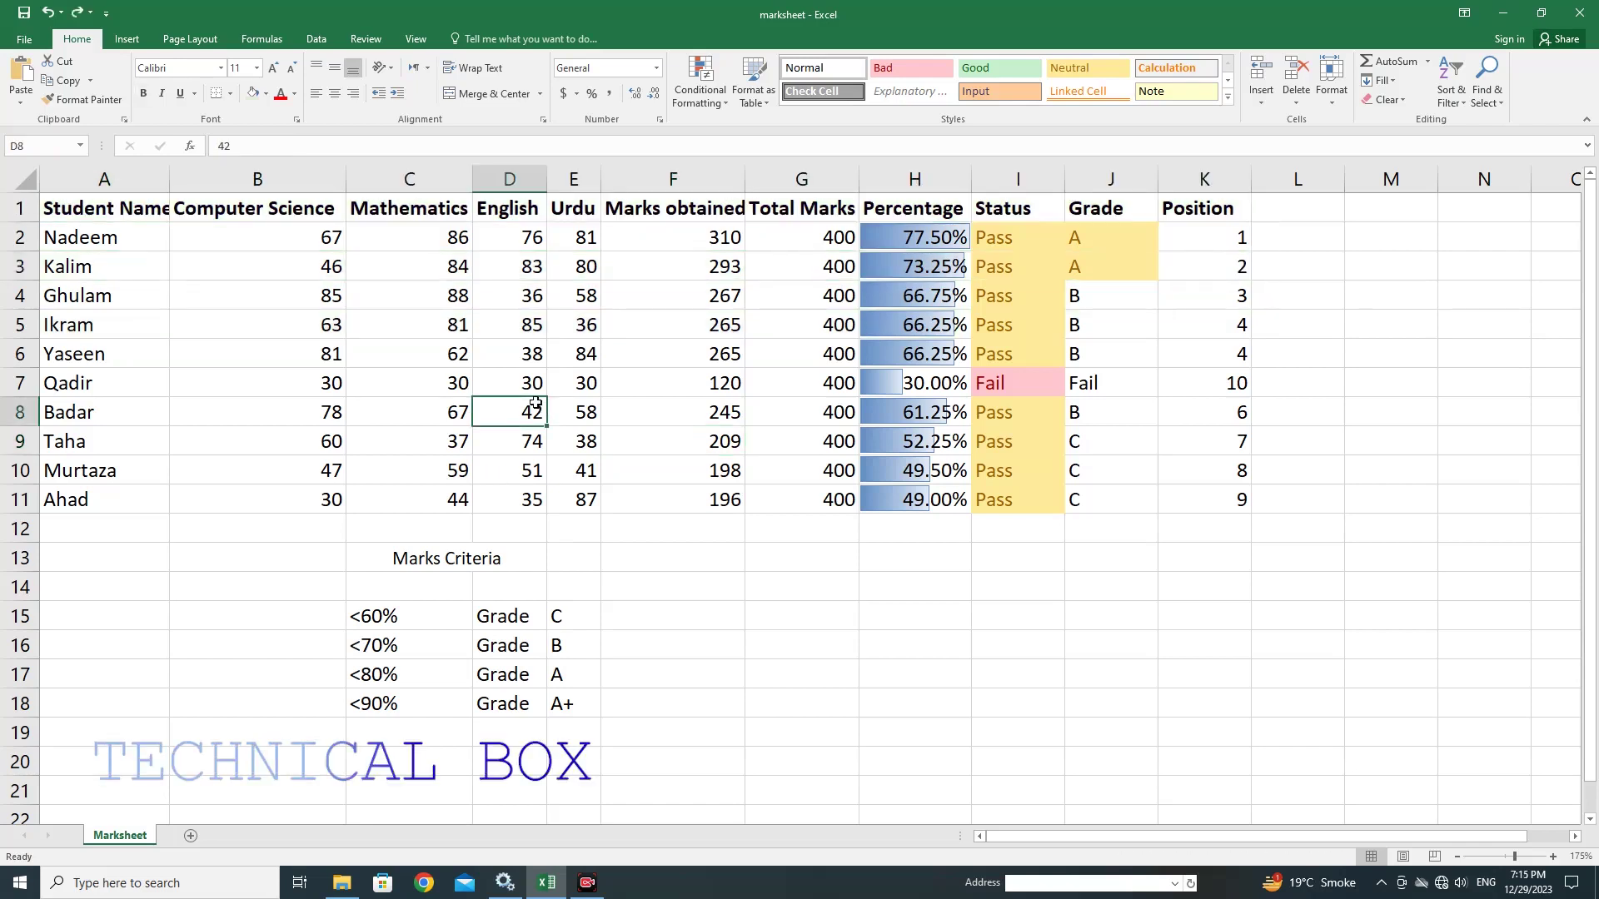
Format the marksheet range A1:K11 as a table with headers, using the gray style from the first row of Medium styles
drag(89, 218, 1191, 503)
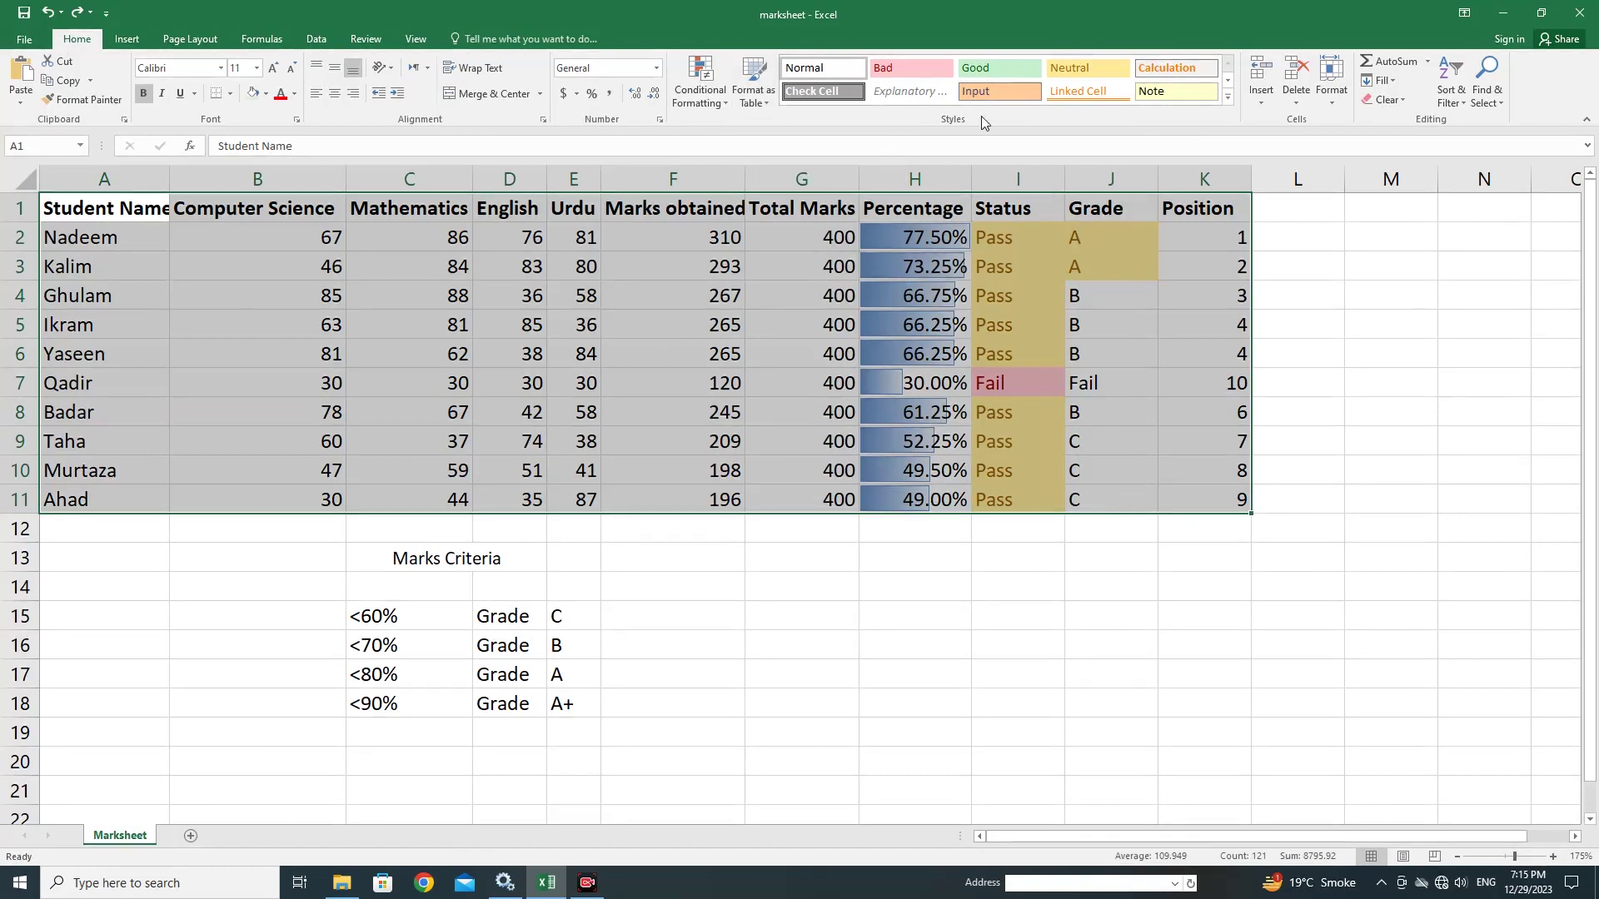
click(755, 98)
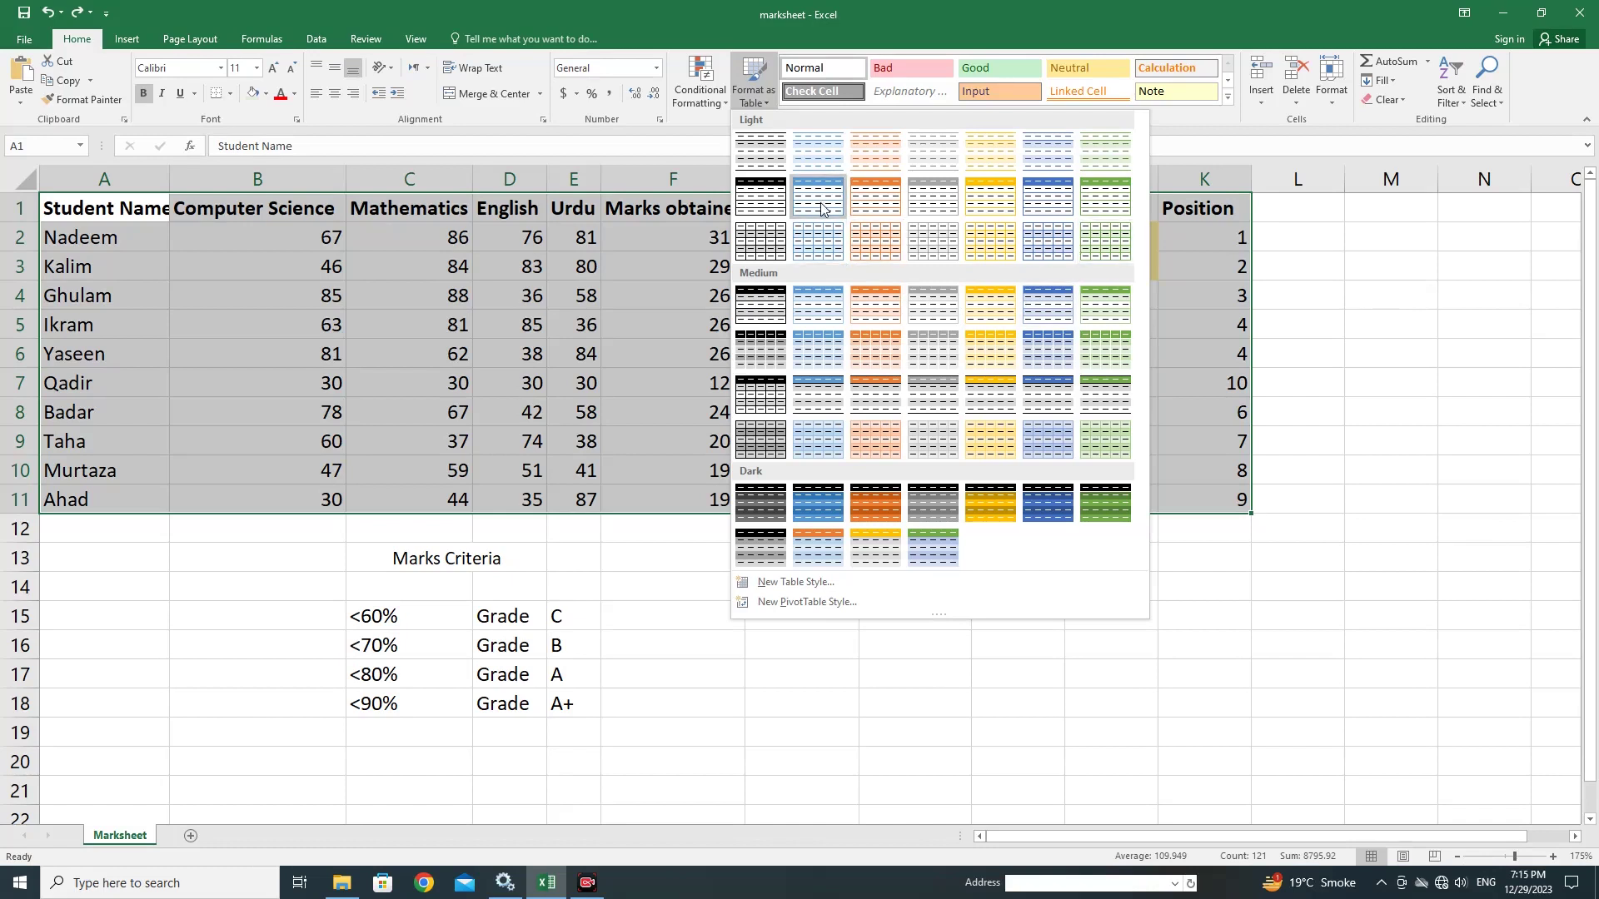
click(934, 307)
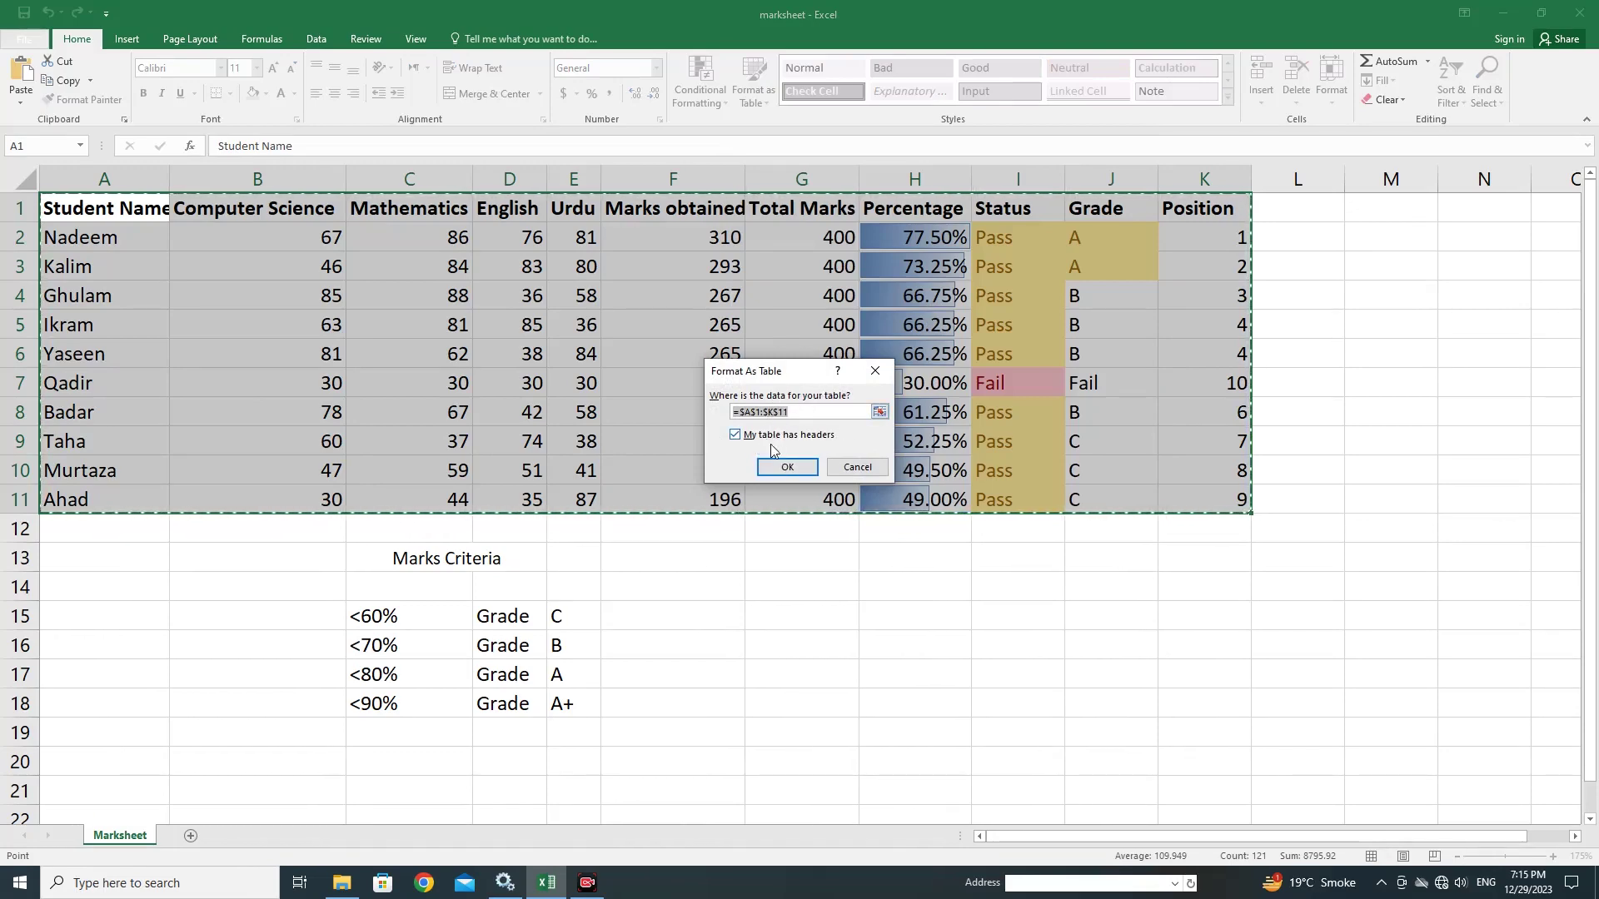
click(787, 467)
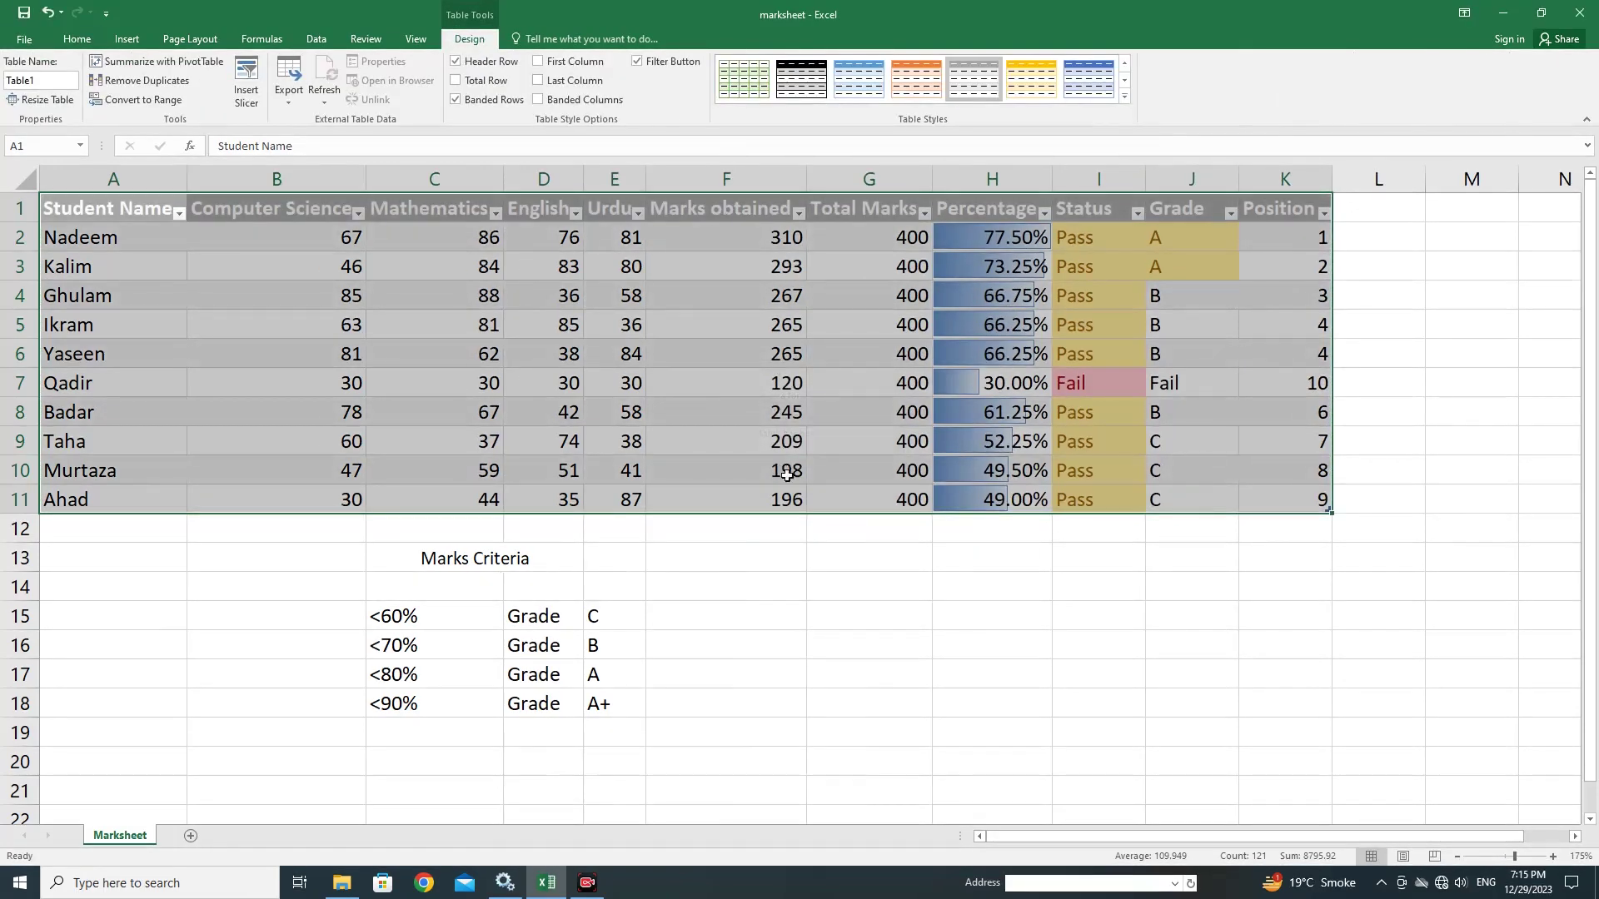
click(824, 559)
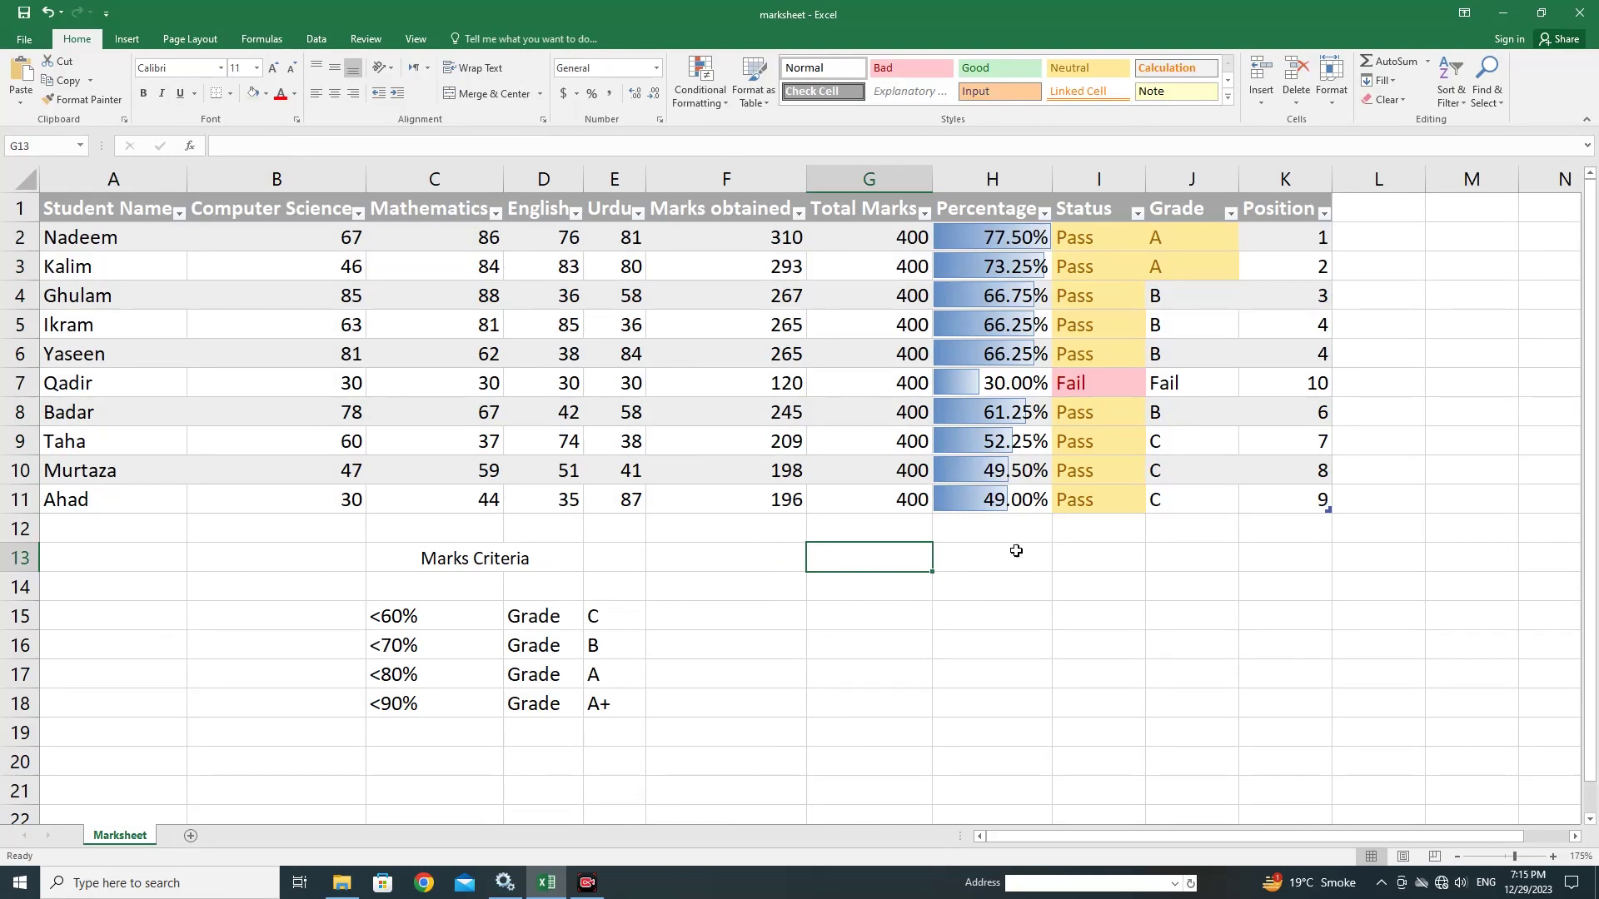
Try a formula in M2 that references the first student's Percentage cell, H2, inside the table
click(1438, 292)
click(1438, 239)
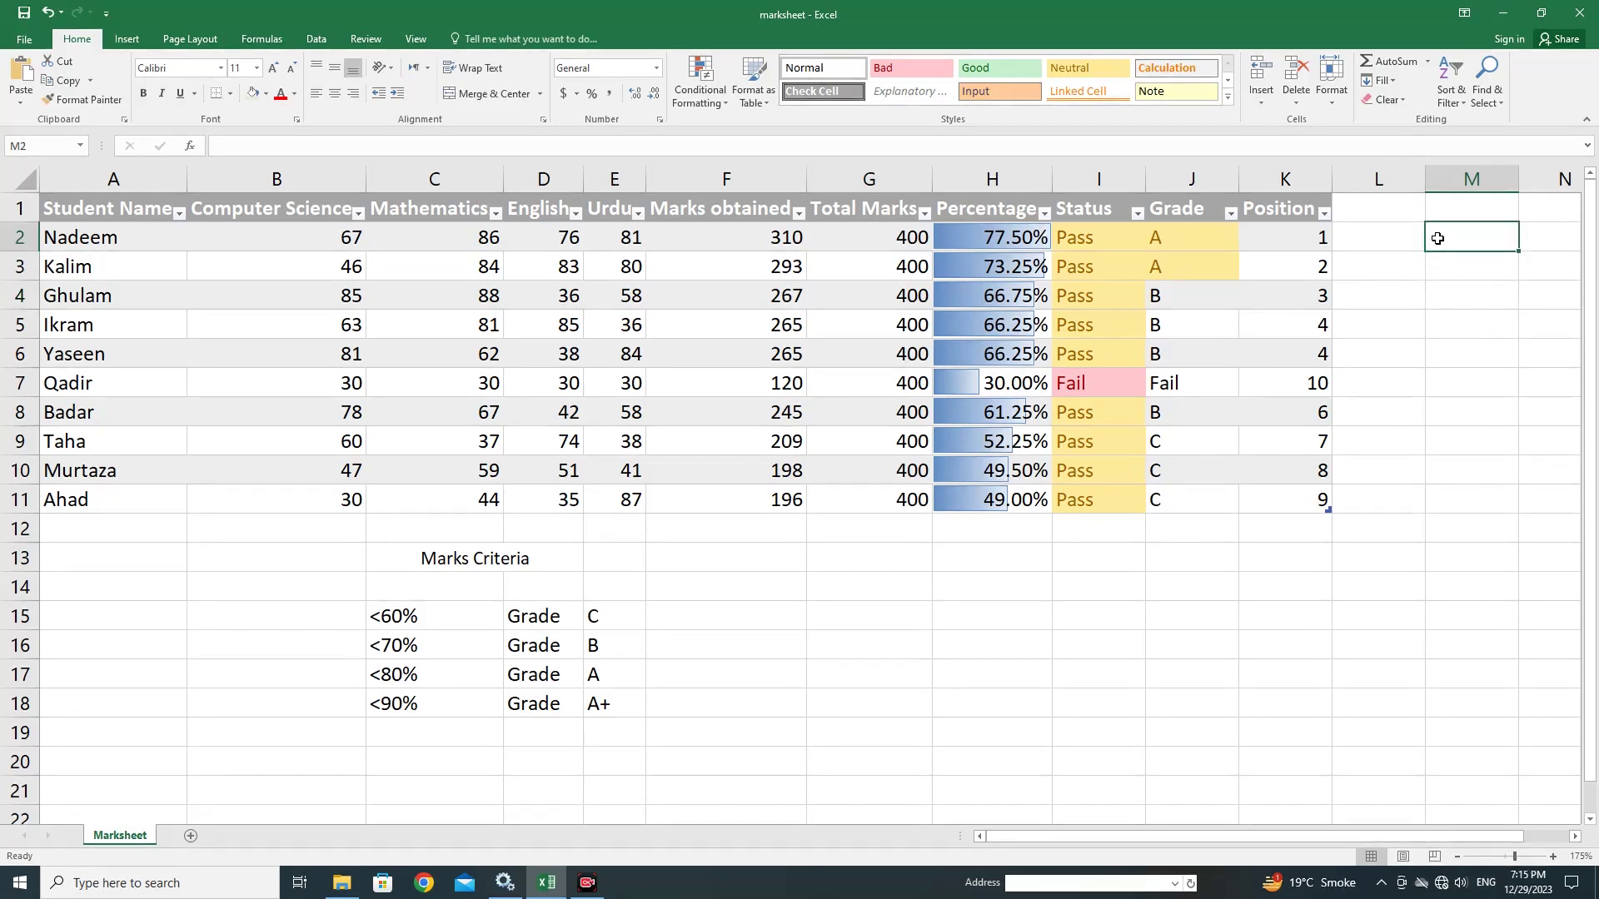
text(=)
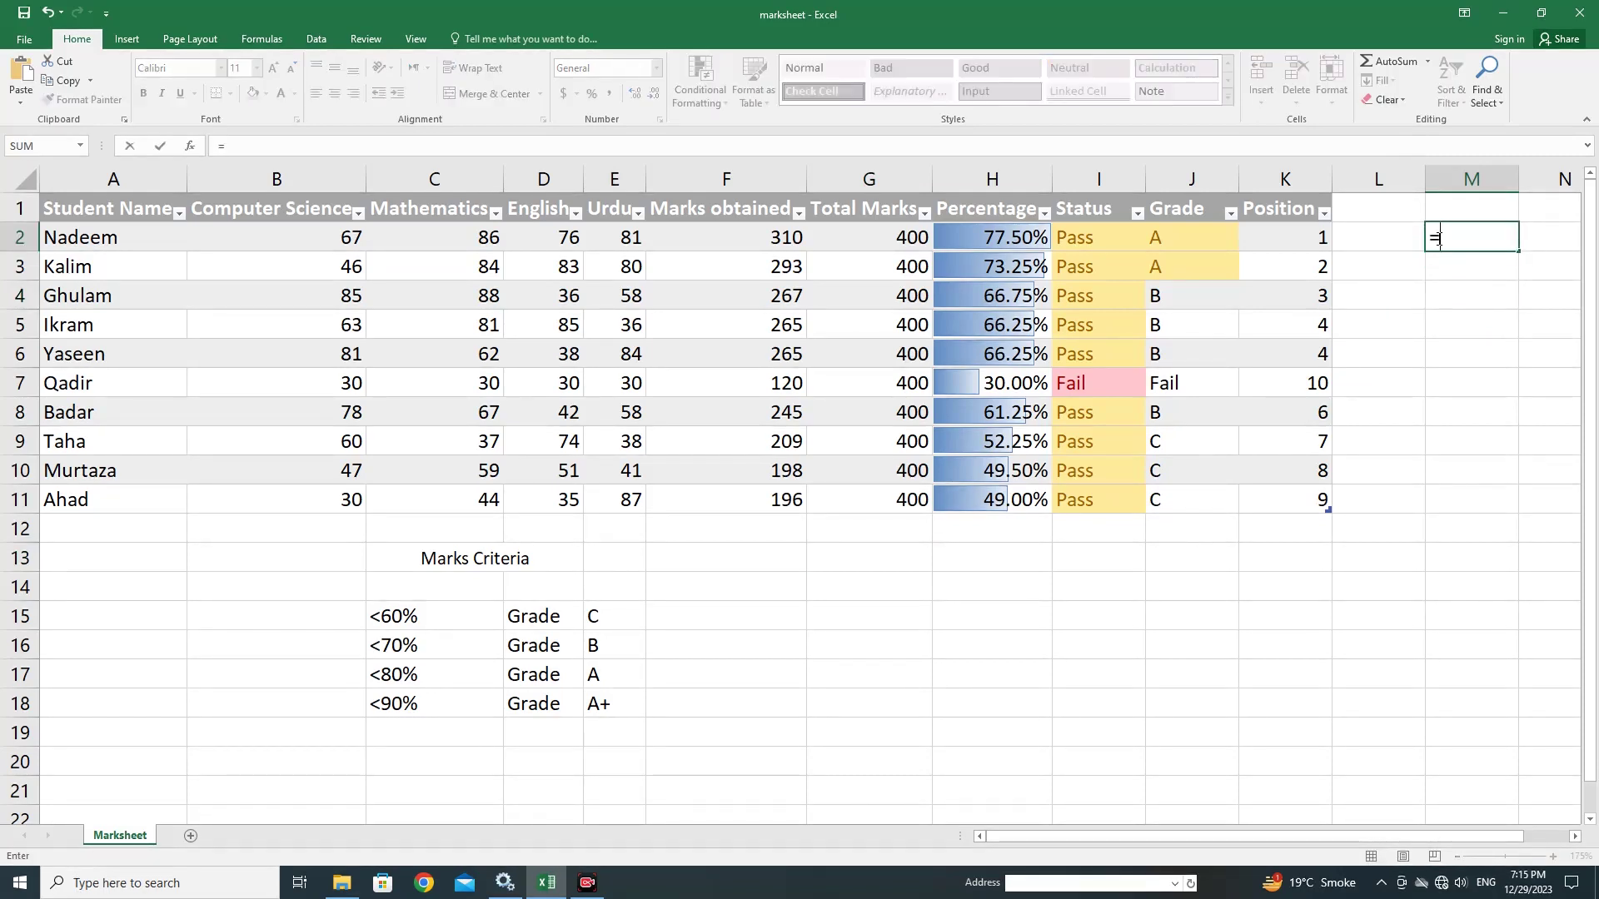
click(1023, 239)
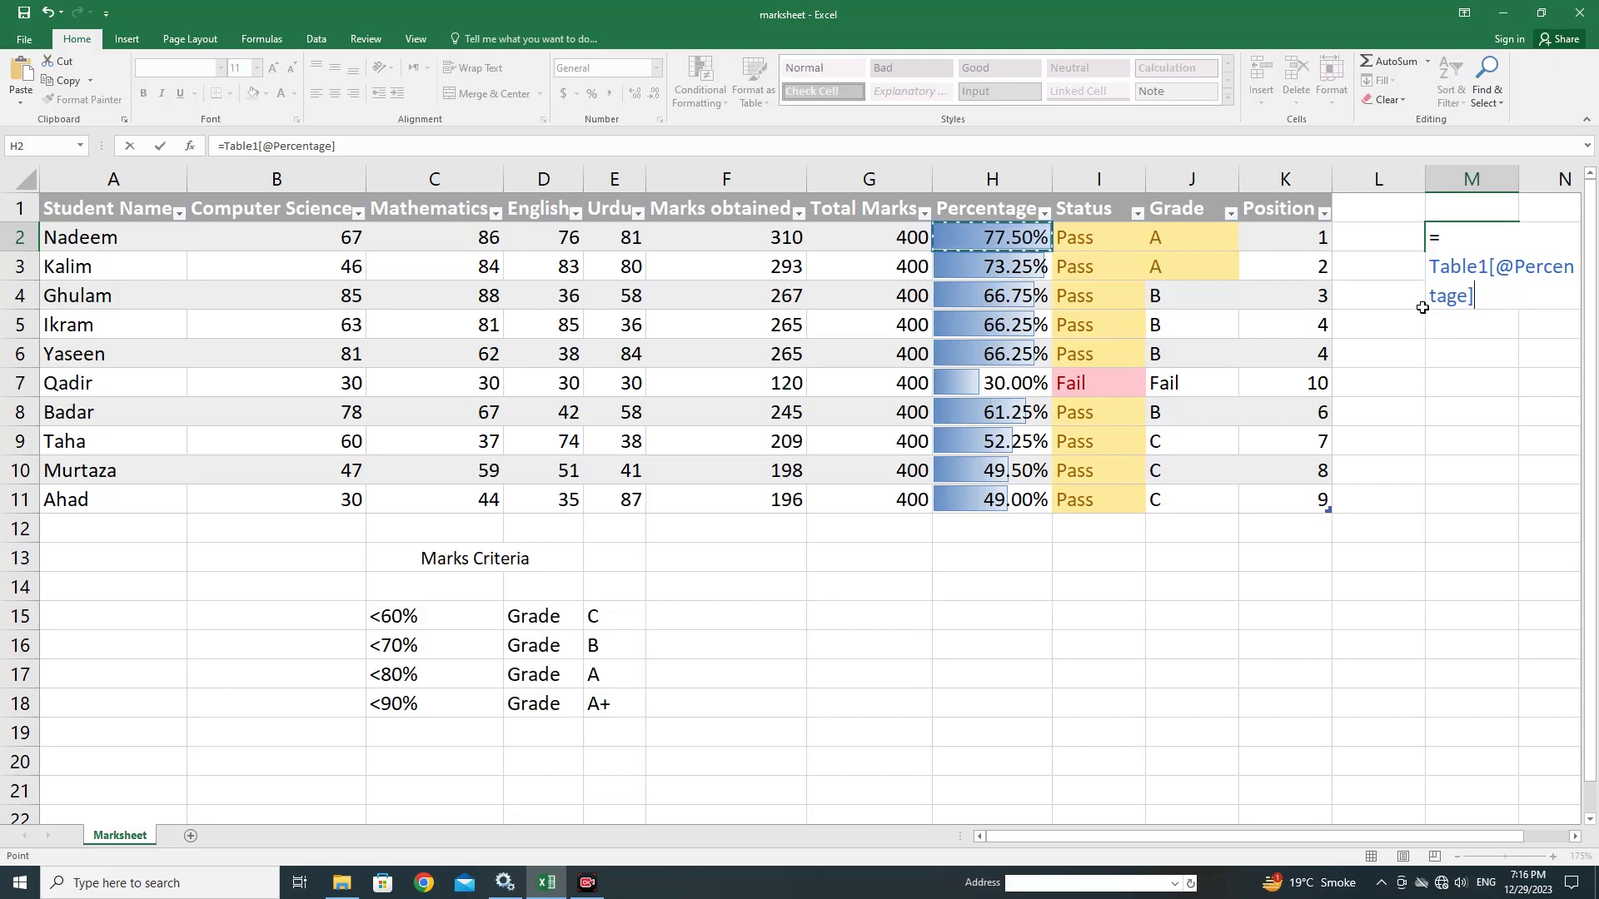
key(ctrl+z)
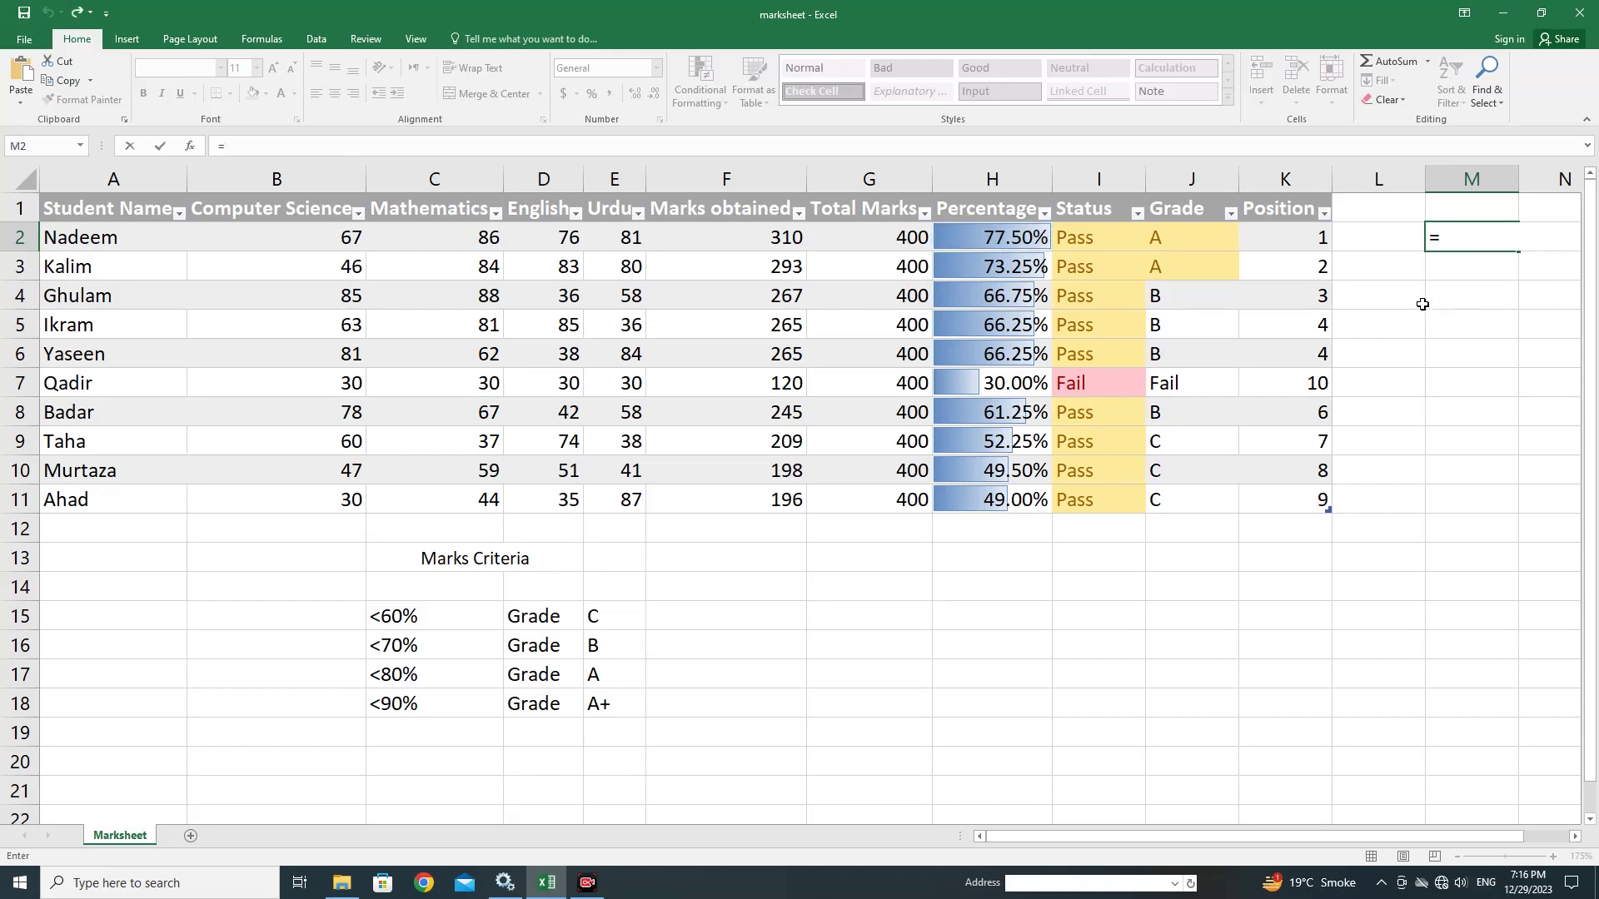
key(Escape)
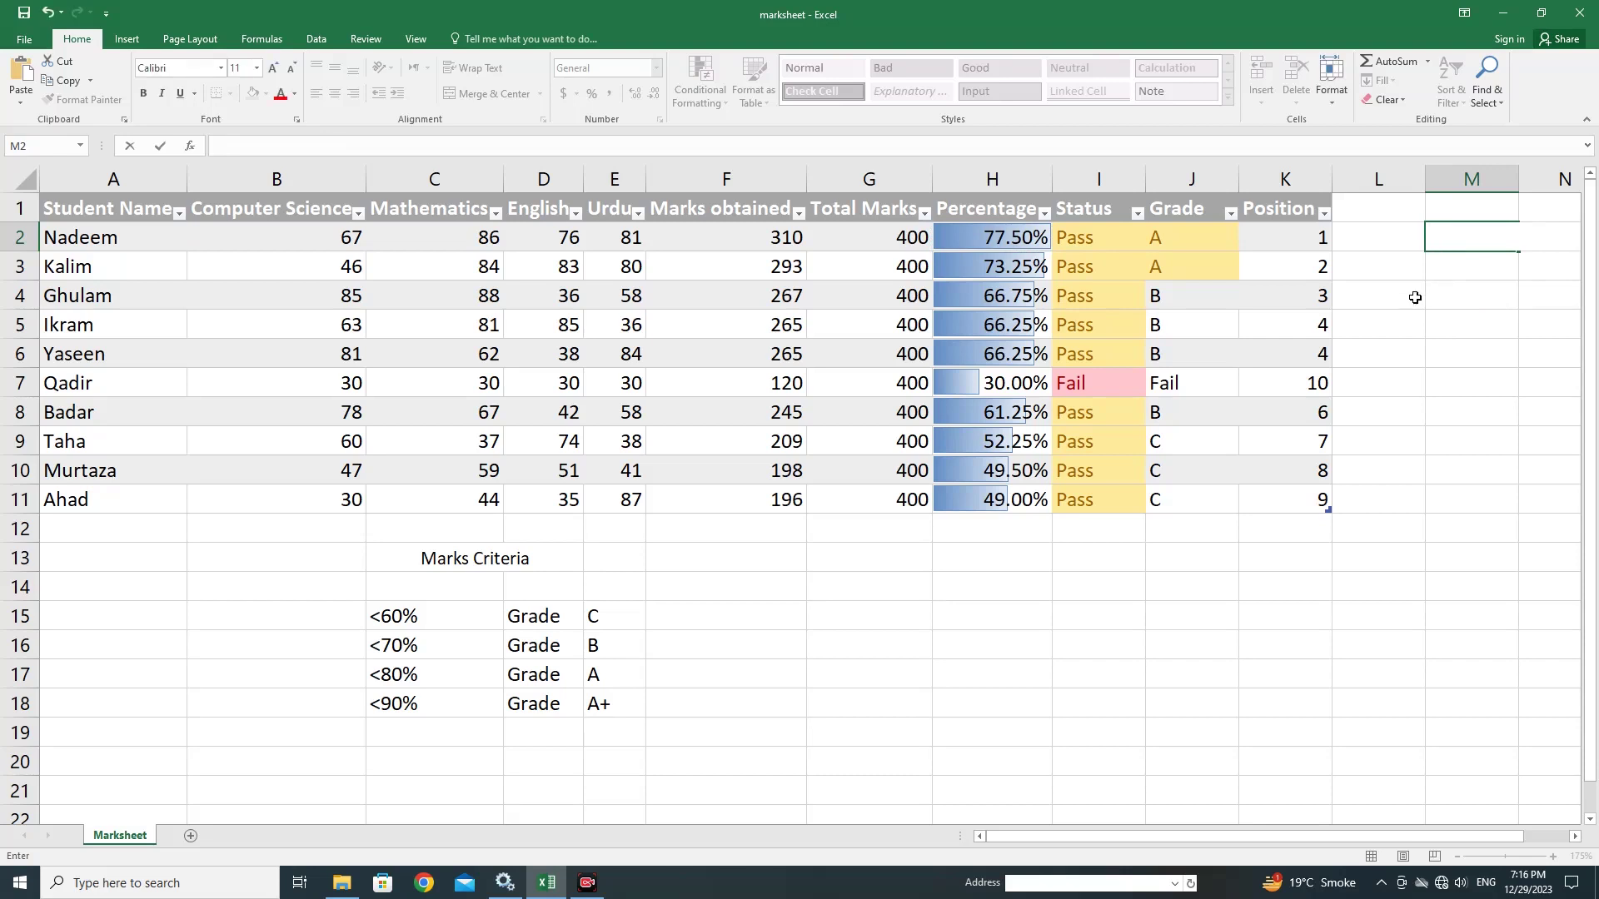
click(1416, 292)
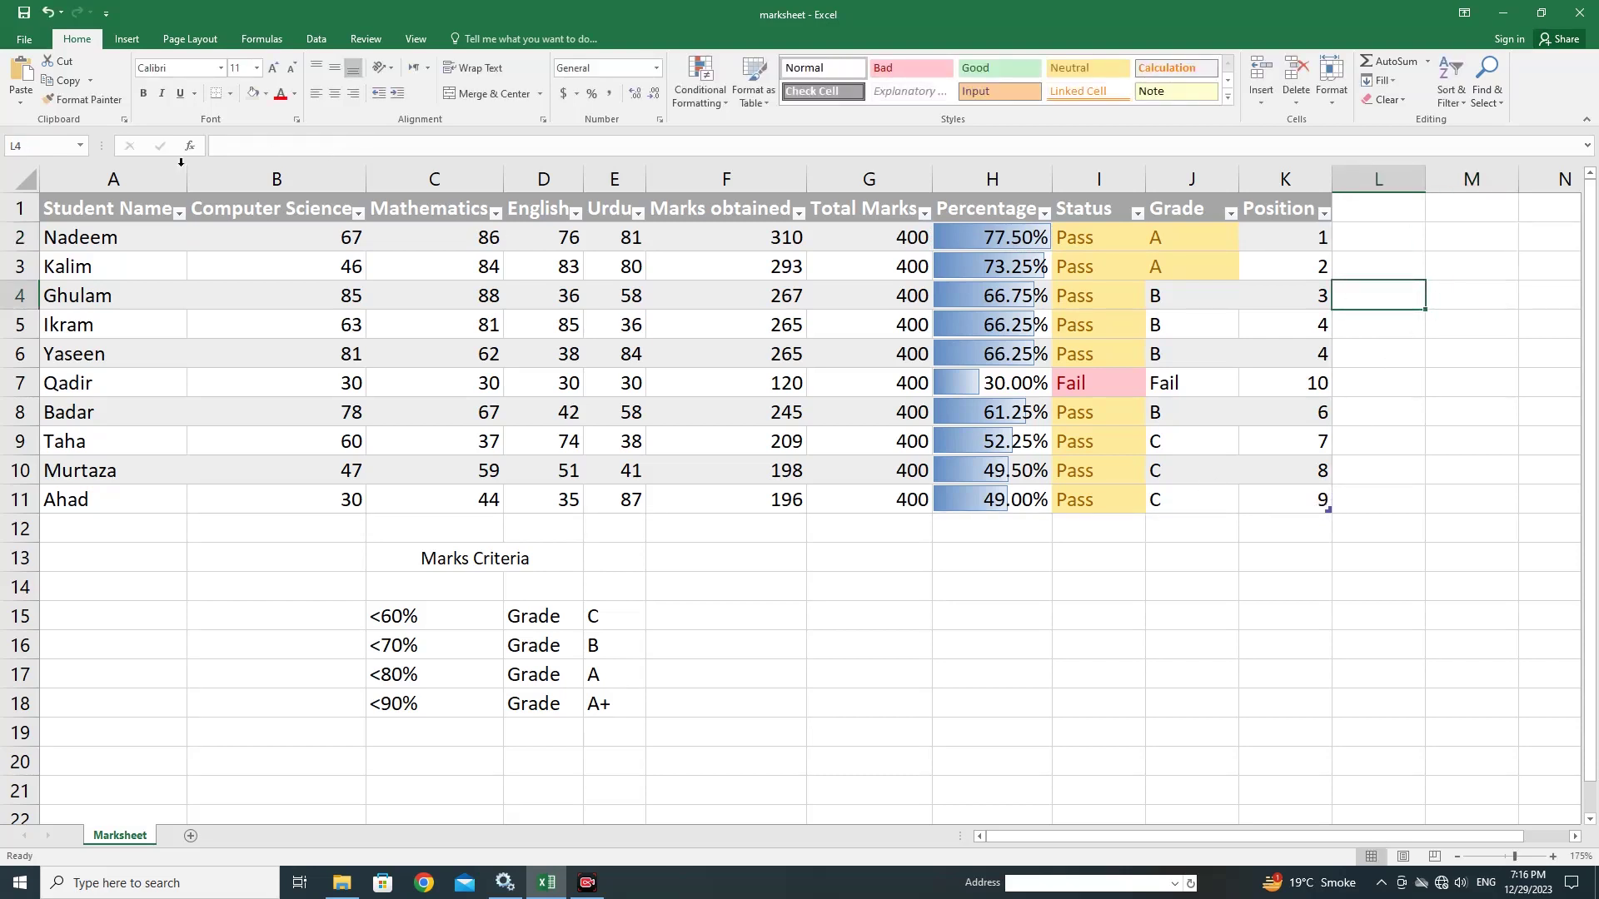
Convert the formatted marksheet table A1:K11 back to a normal range
double_click(82, 208)
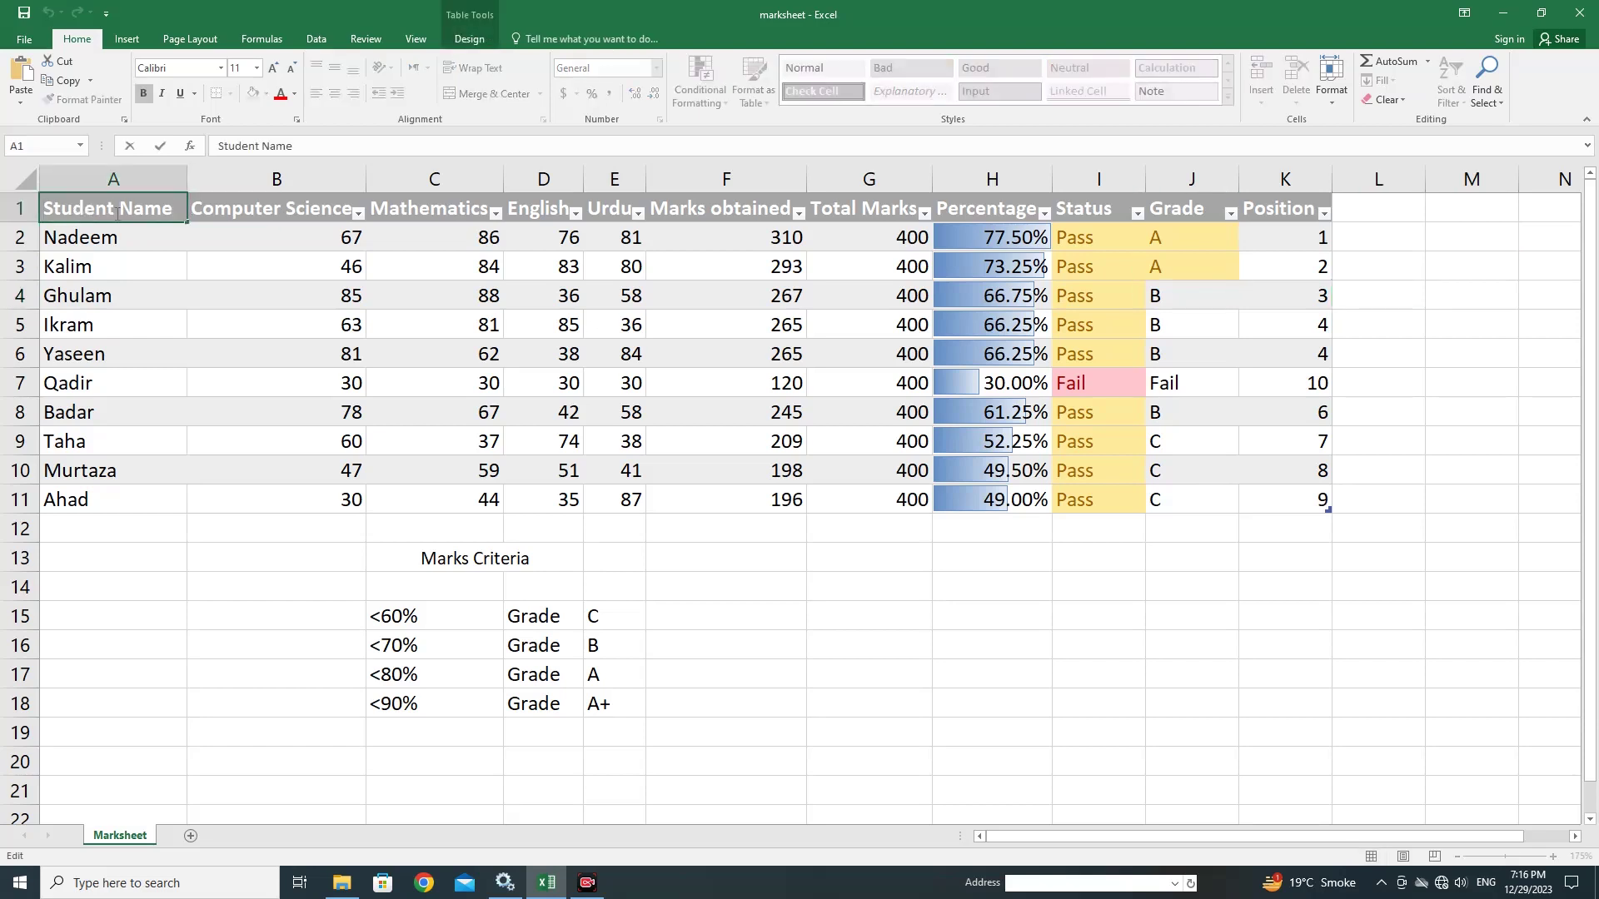
drag(1299, 500, 56, 192)
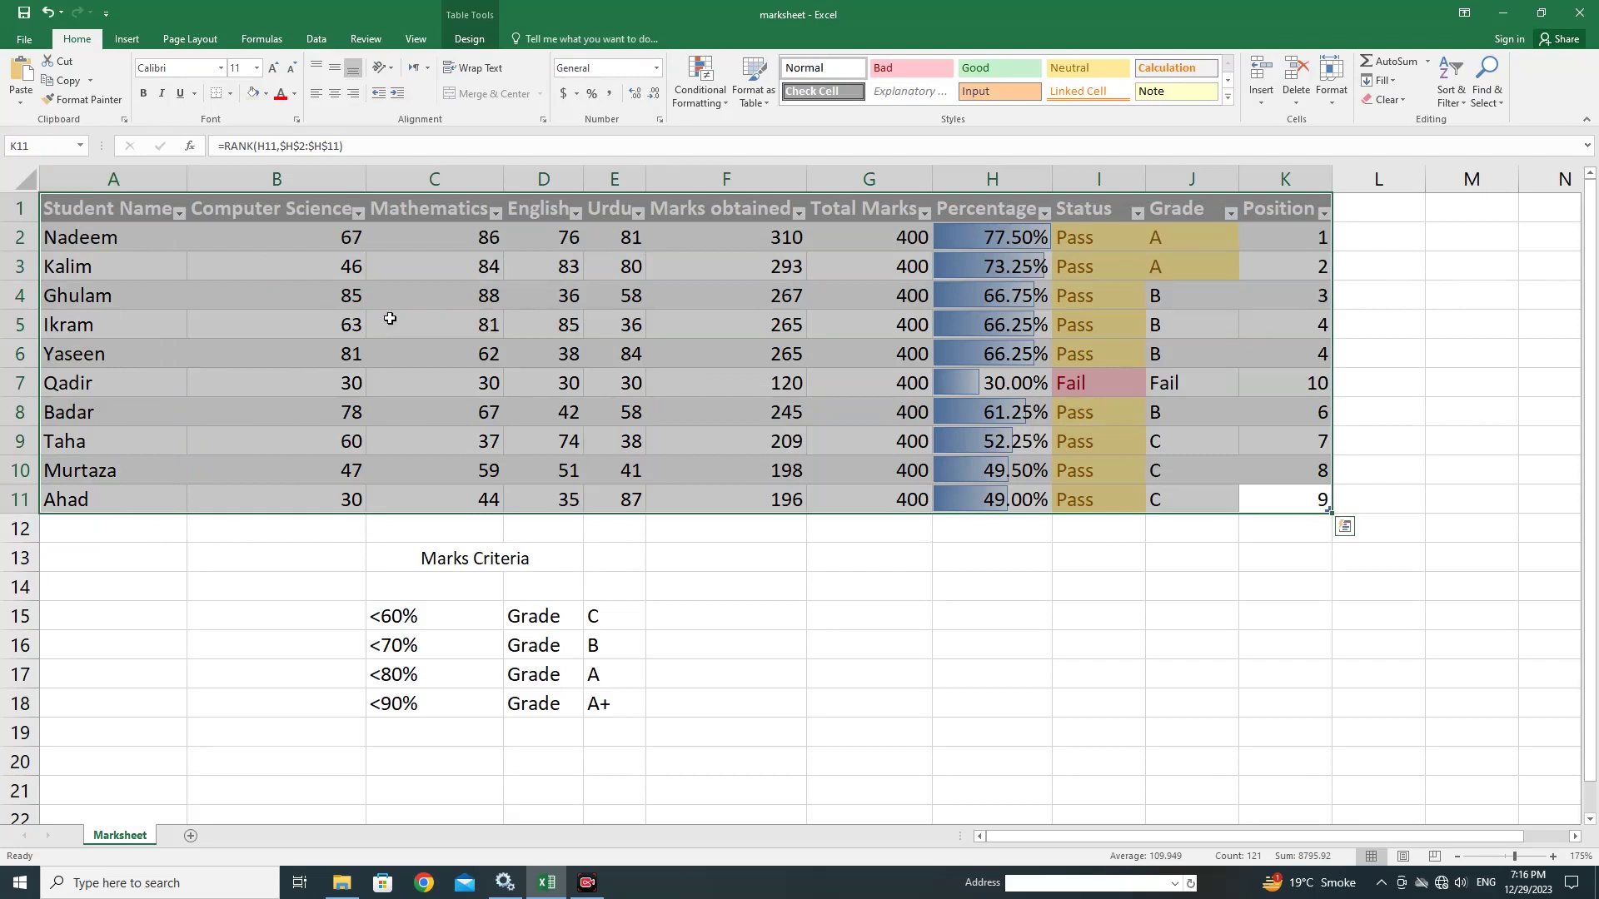
right_click(414, 272)
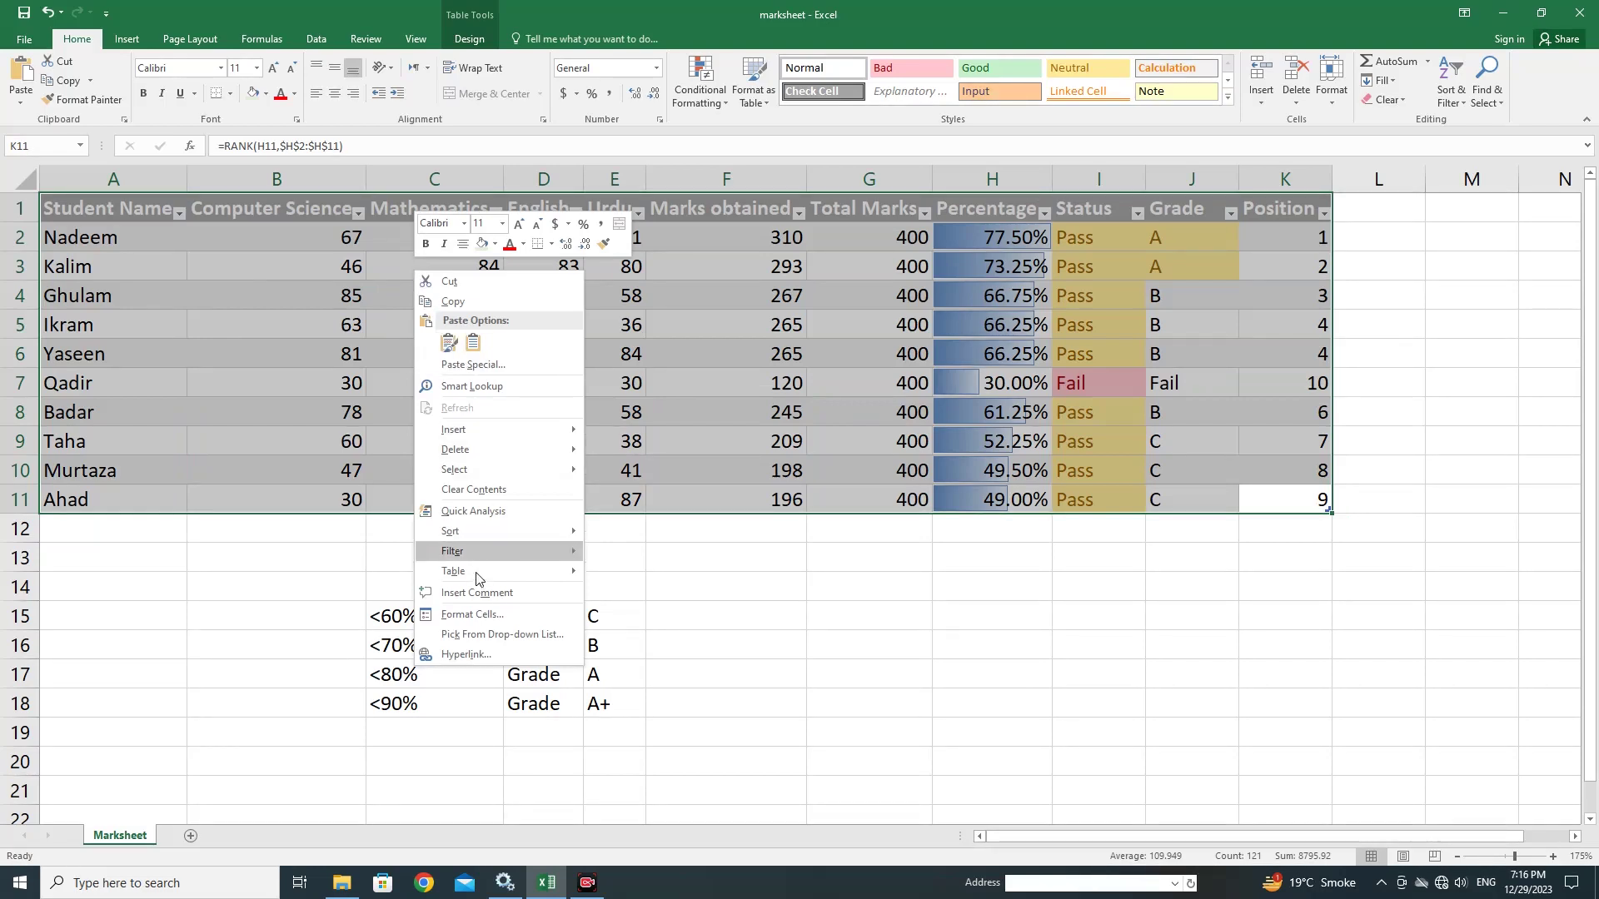
mouse_move(481, 574)
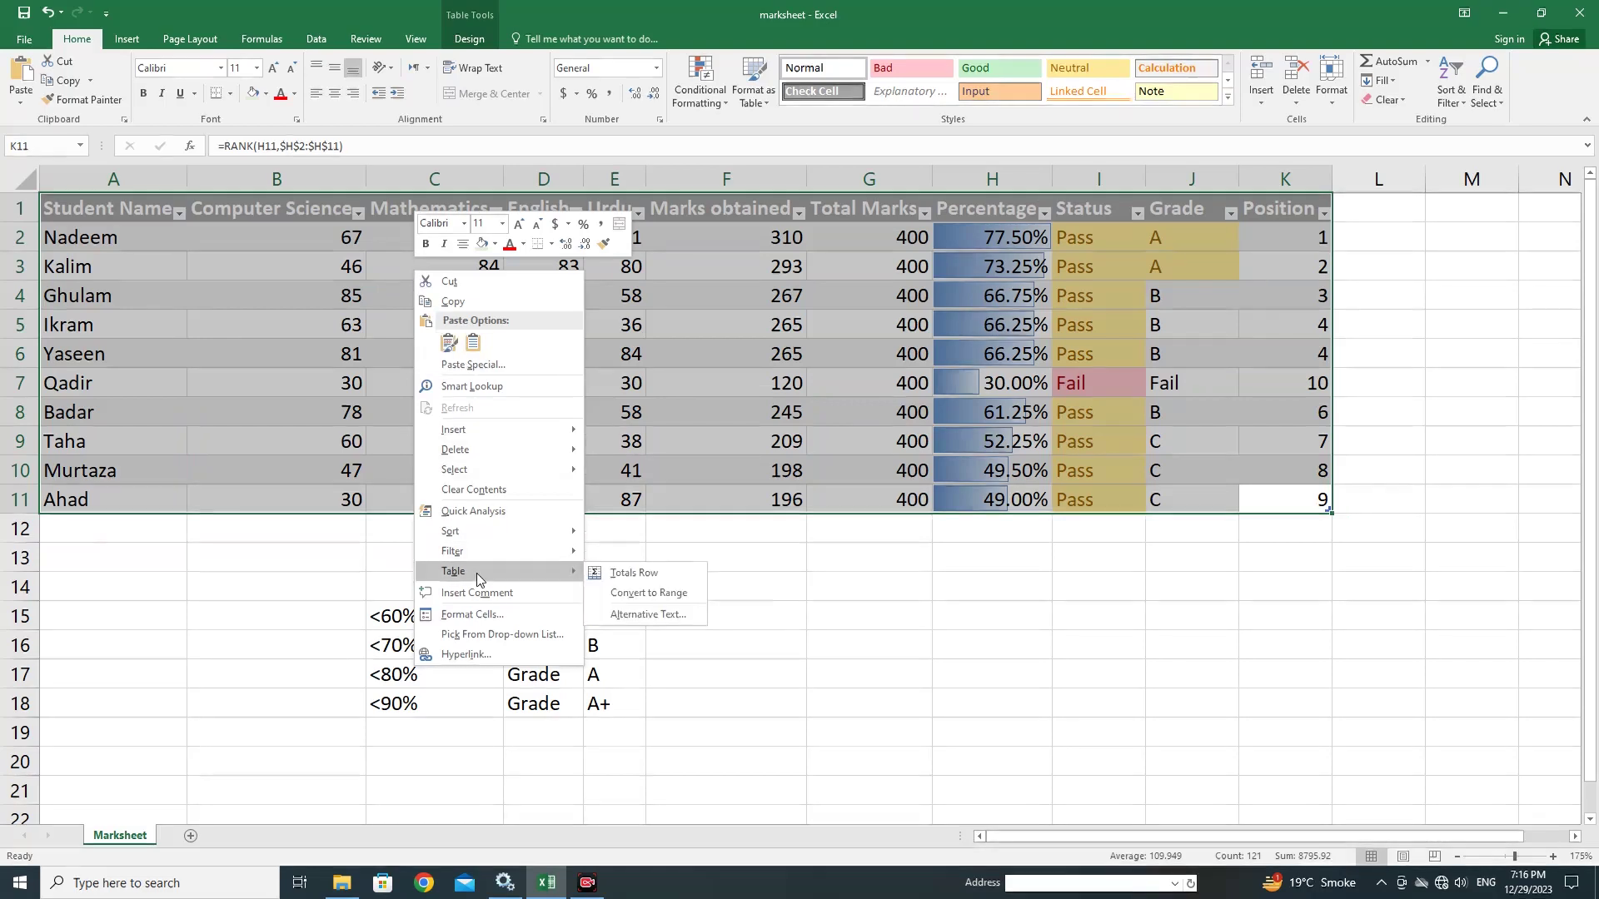
click(649, 593)
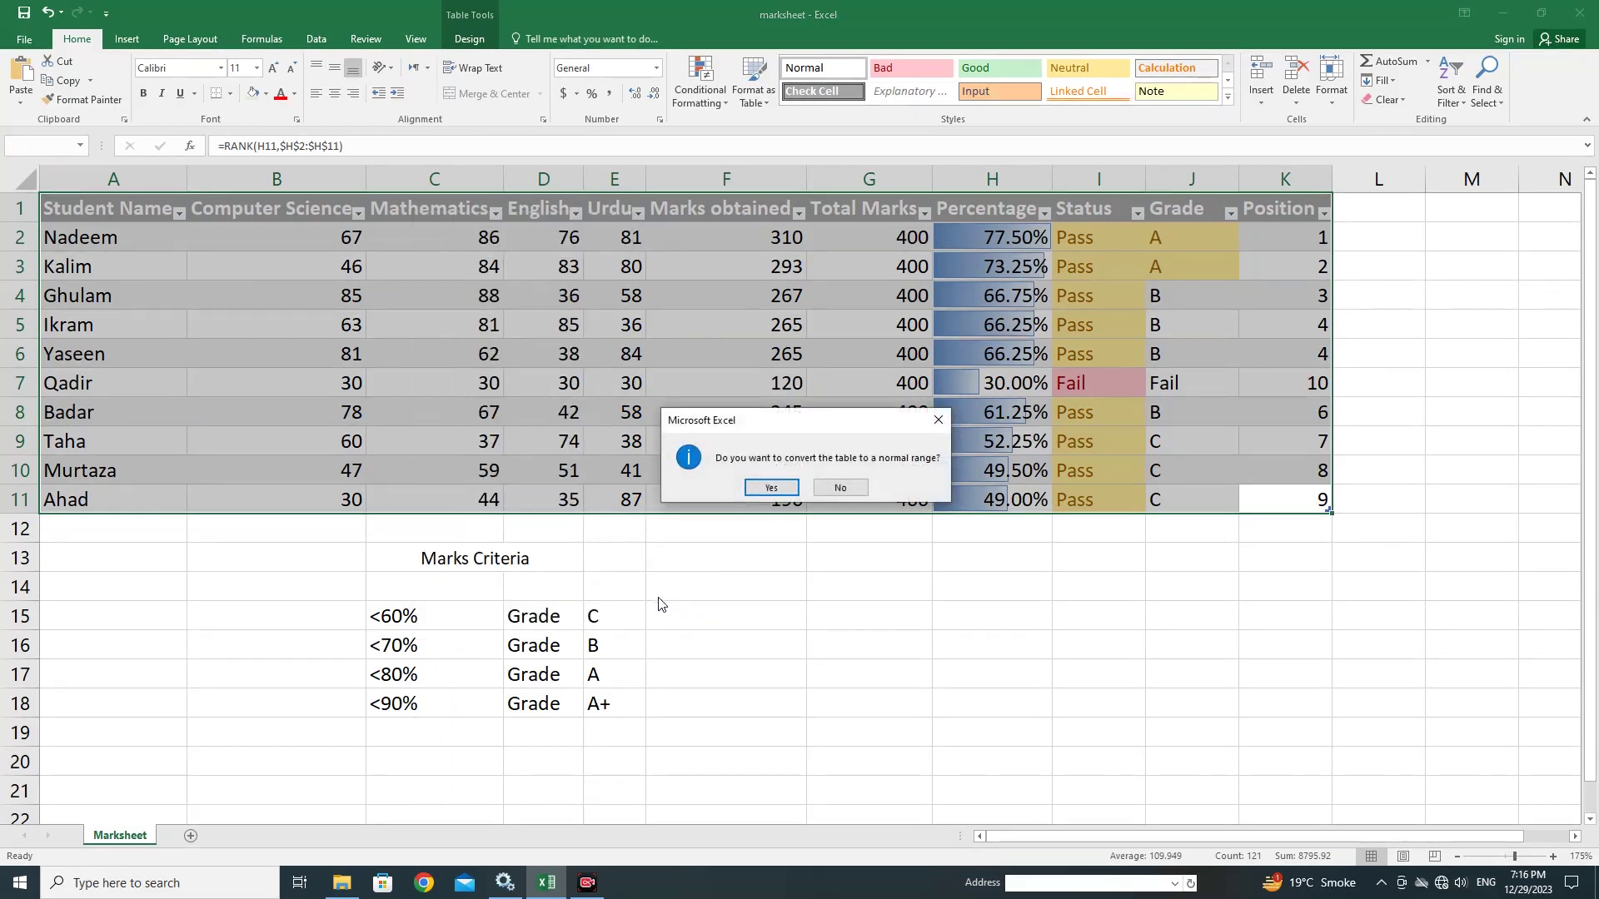
click(767, 488)
click(1404, 386)
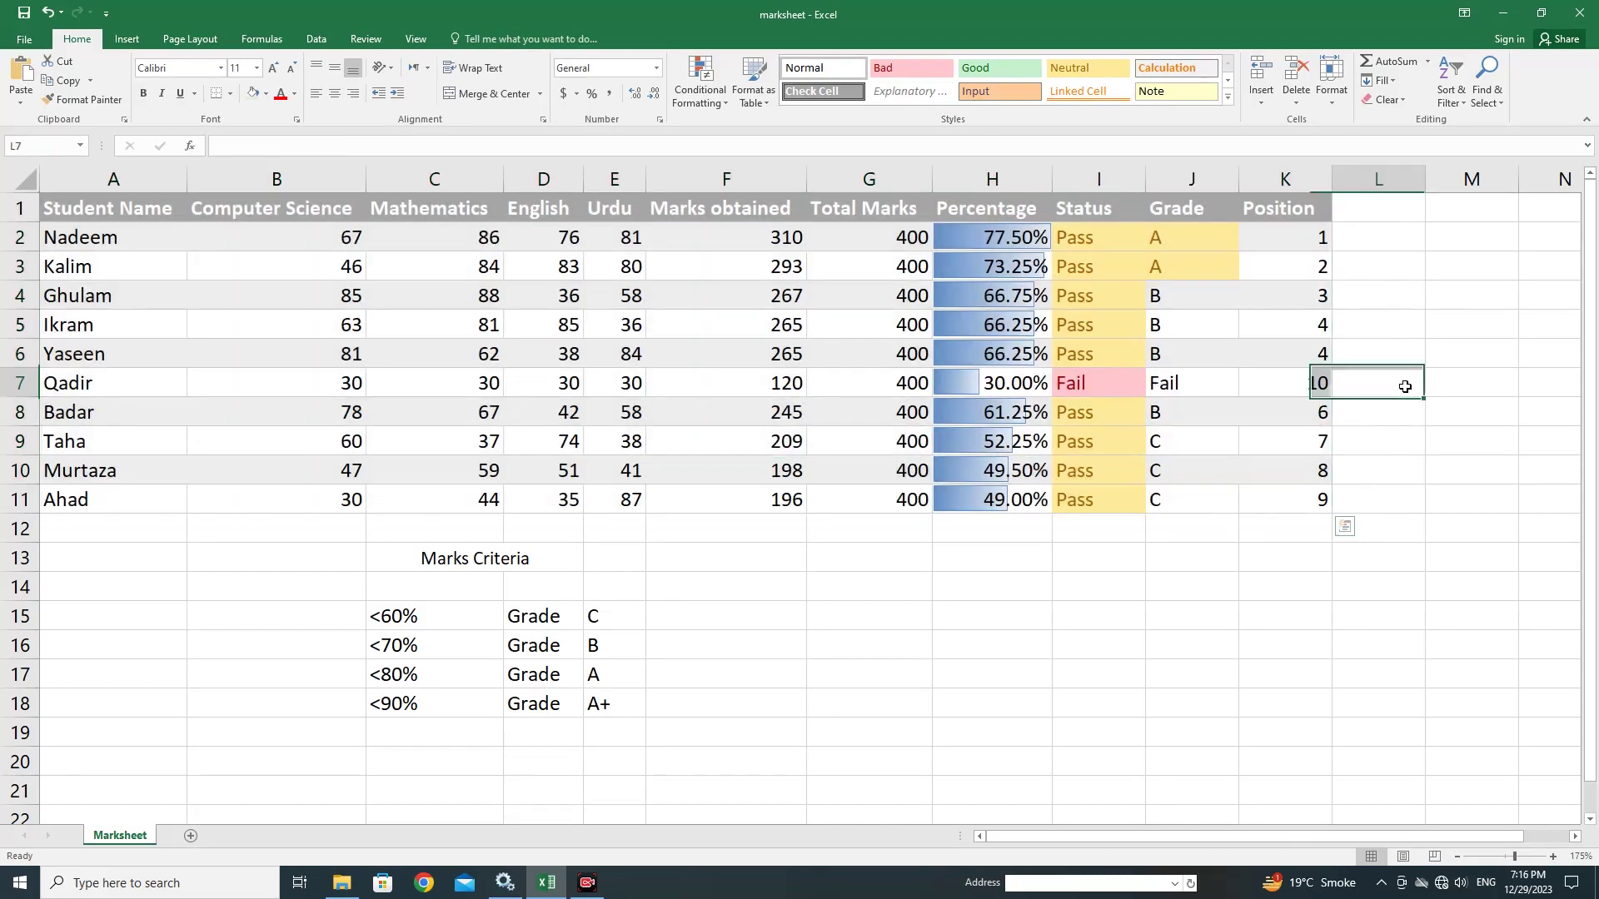
Try the formula =H2 in cell M2 to test the reference on the normal range
click(1437, 243)
text(=)
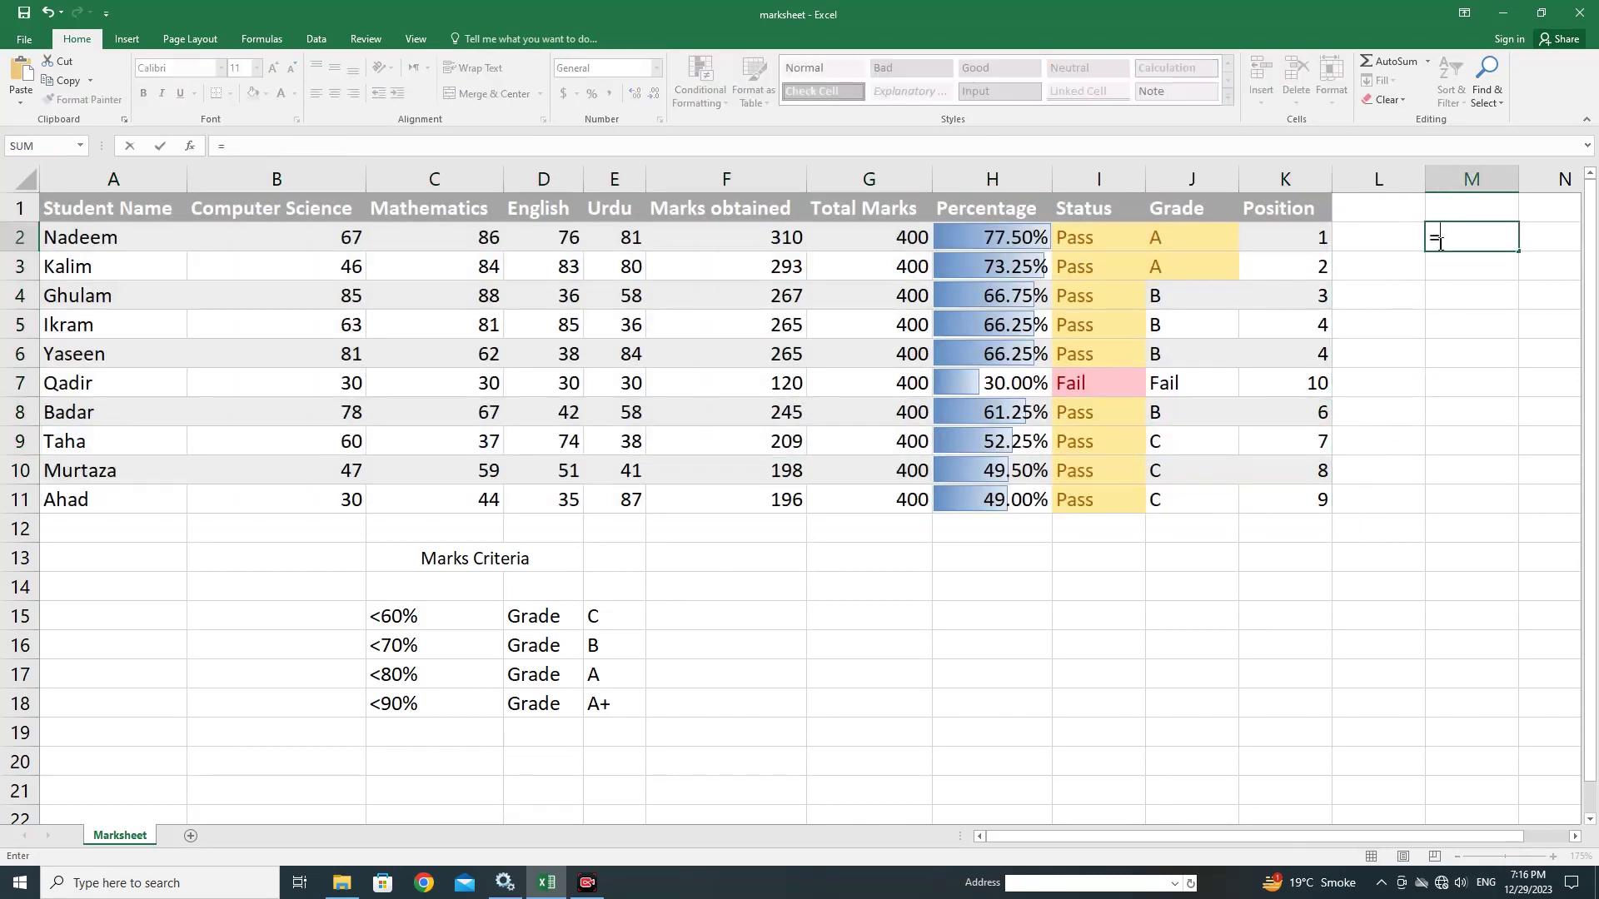
click(1015, 242)
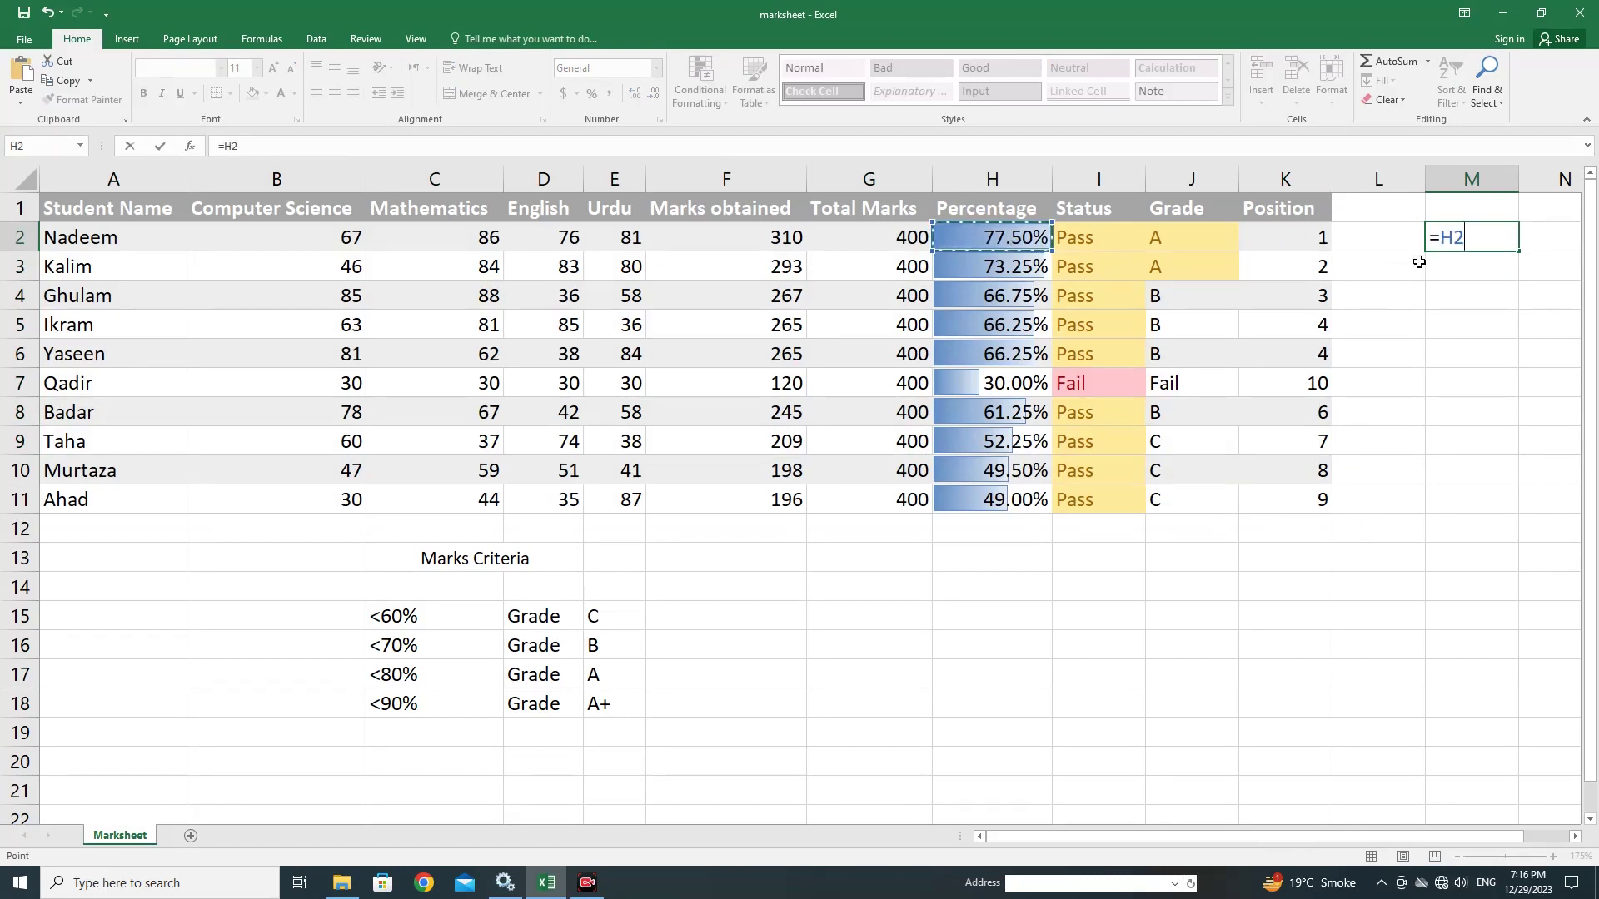
key(BackSpace)
key(BackSpace)
key(BackSpace)
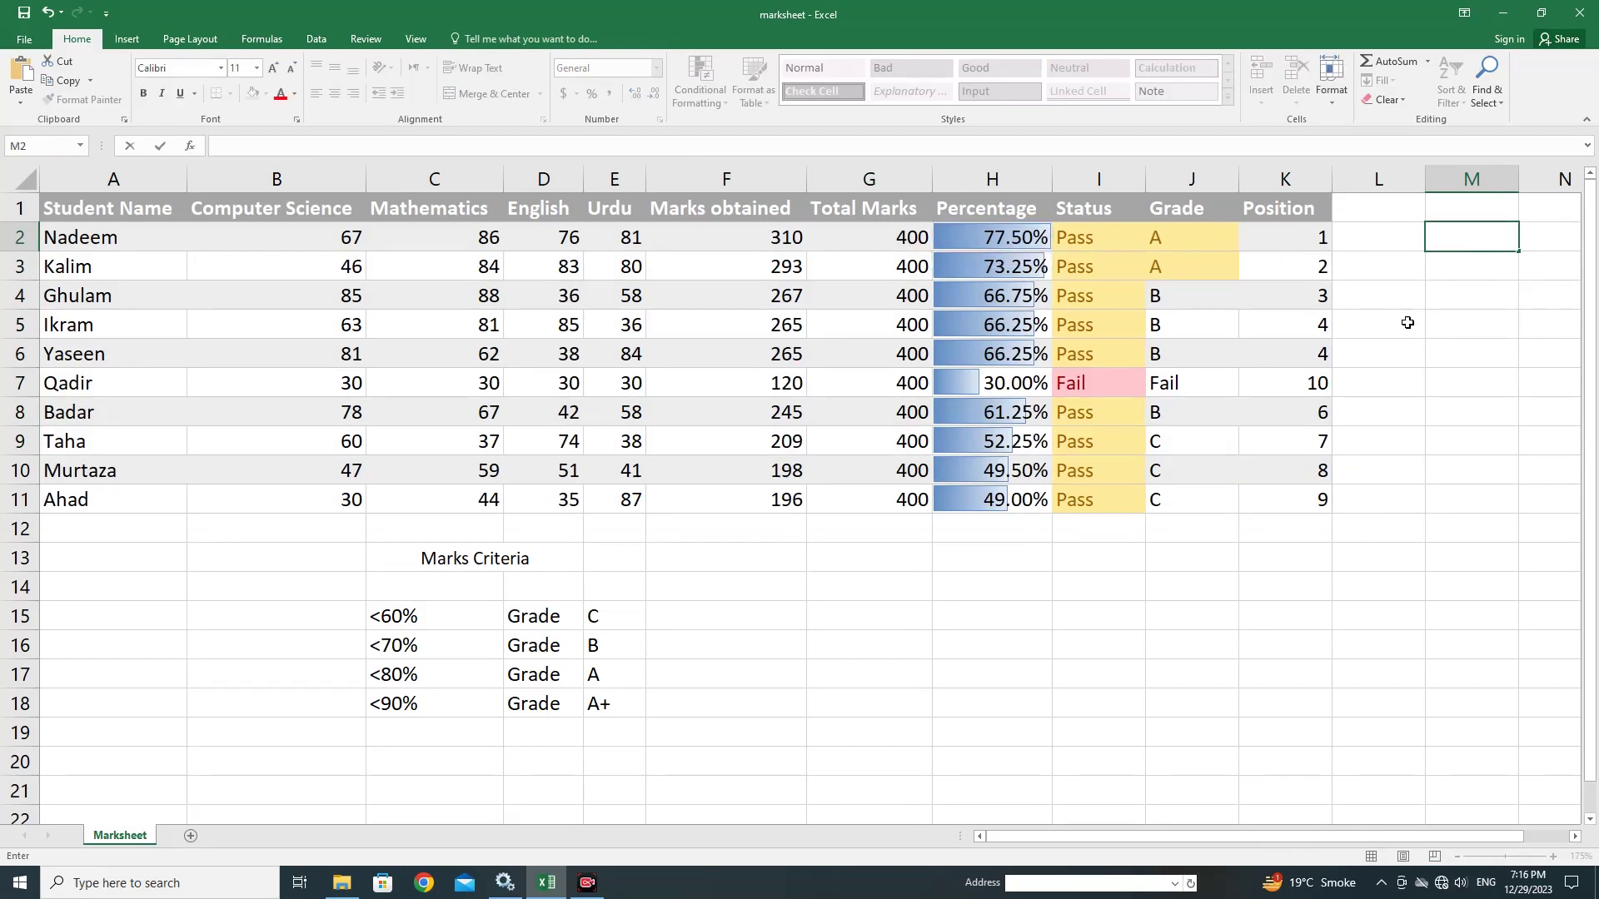
click(1405, 312)
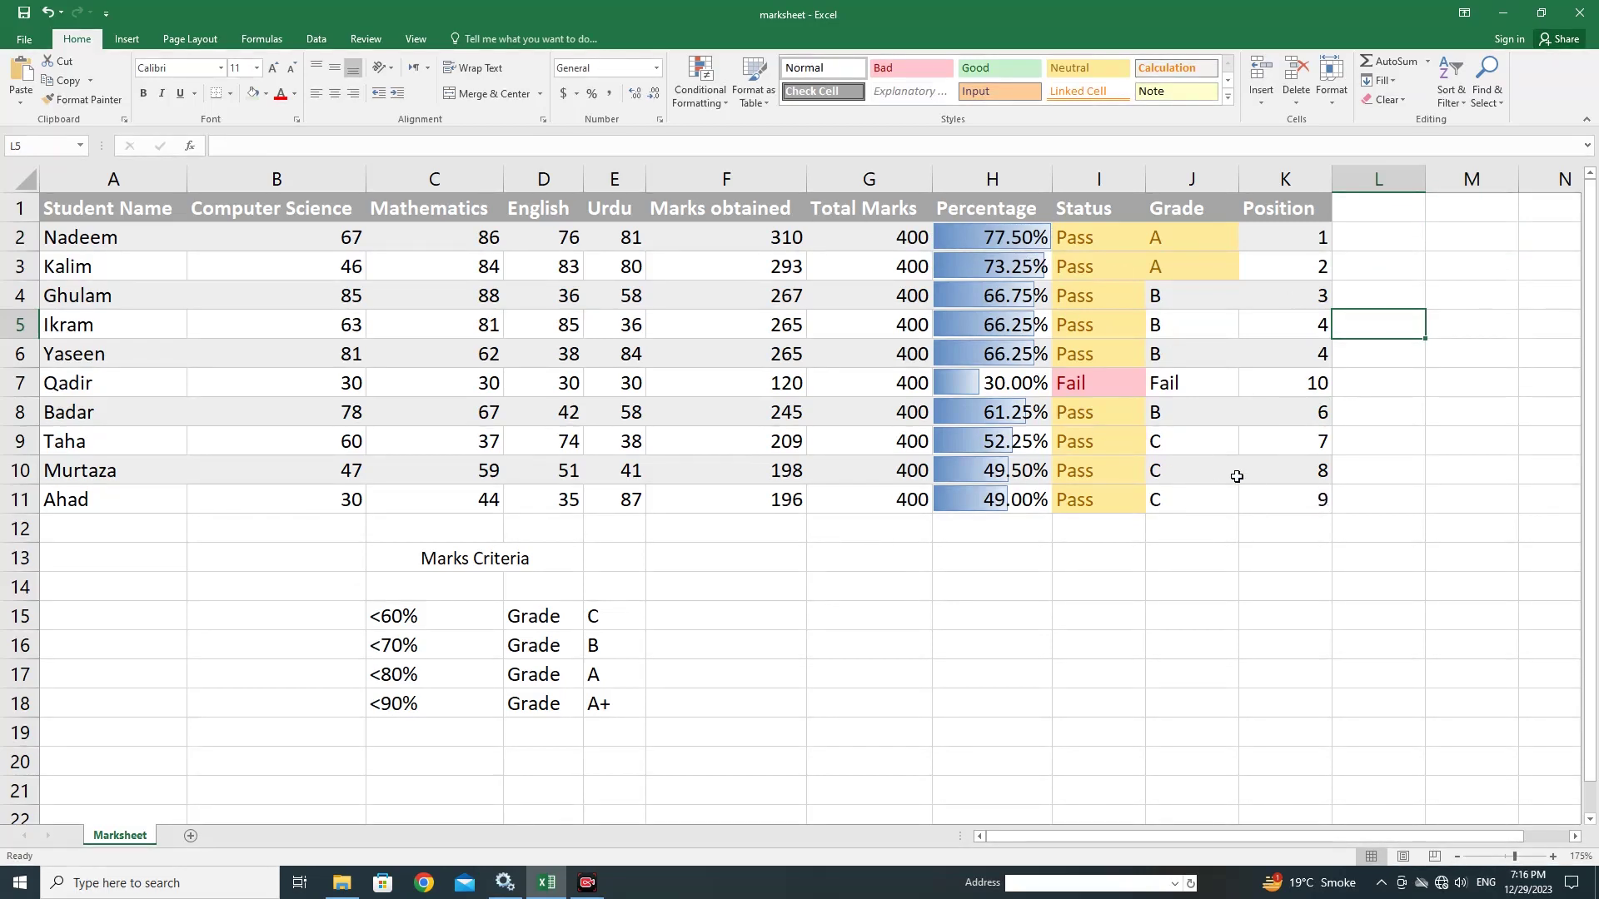
Format A1:K11 as a table with headers again, using the dark-blue-header style from the third row of Medium styles
drag(1323, 508, 132, 208)
click(751, 98)
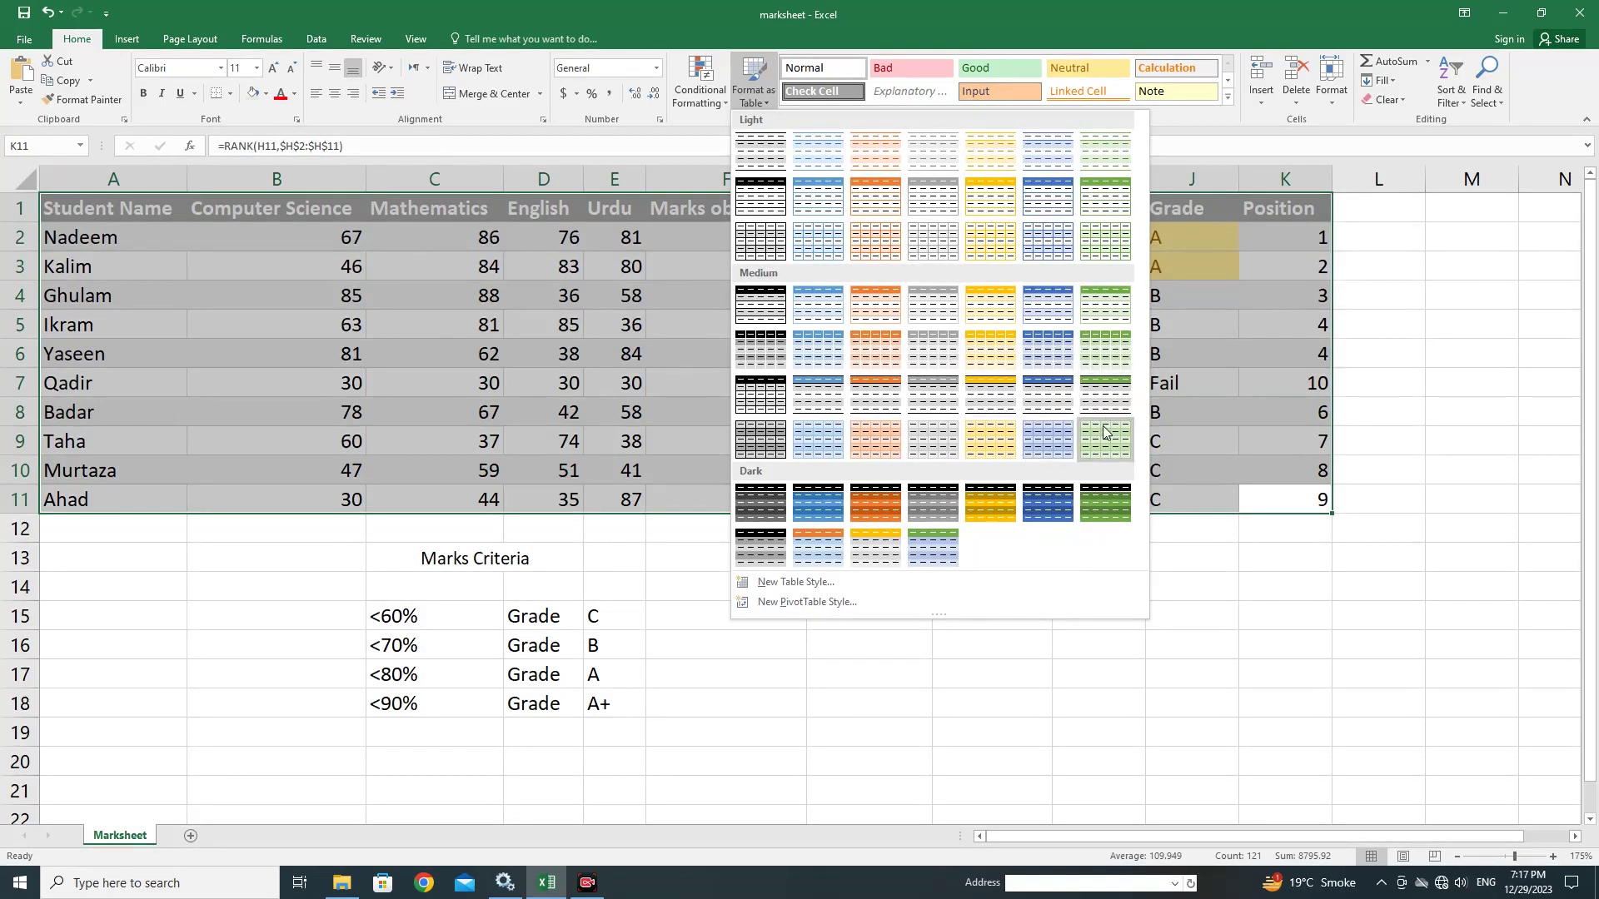
click(1054, 394)
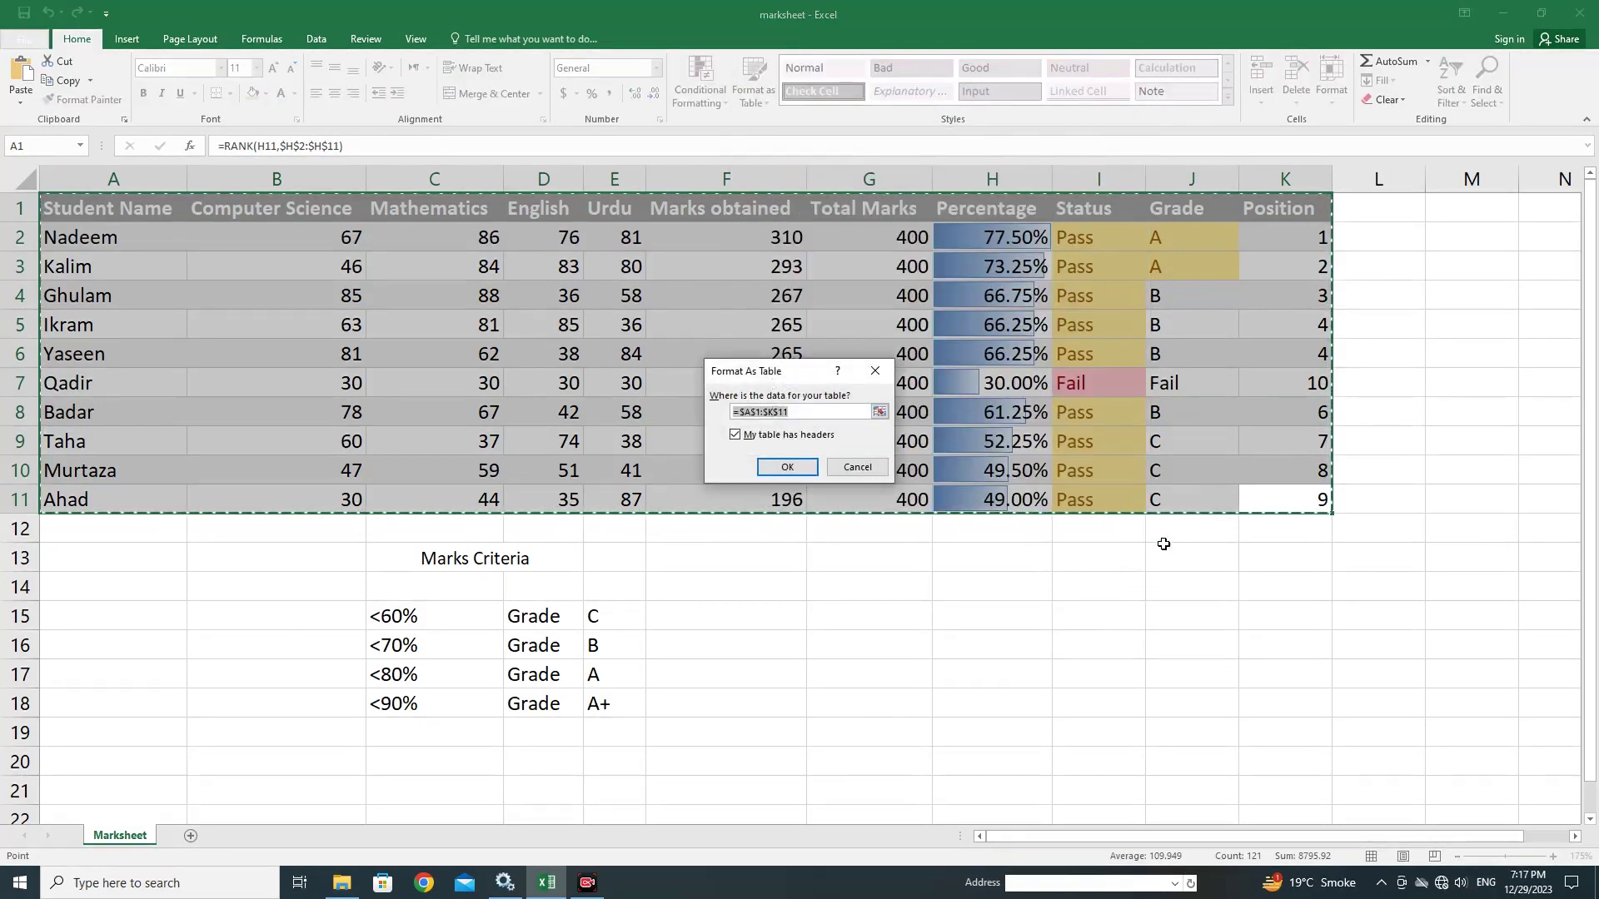
click(786, 466)
click(957, 562)
double_click(958, 561)
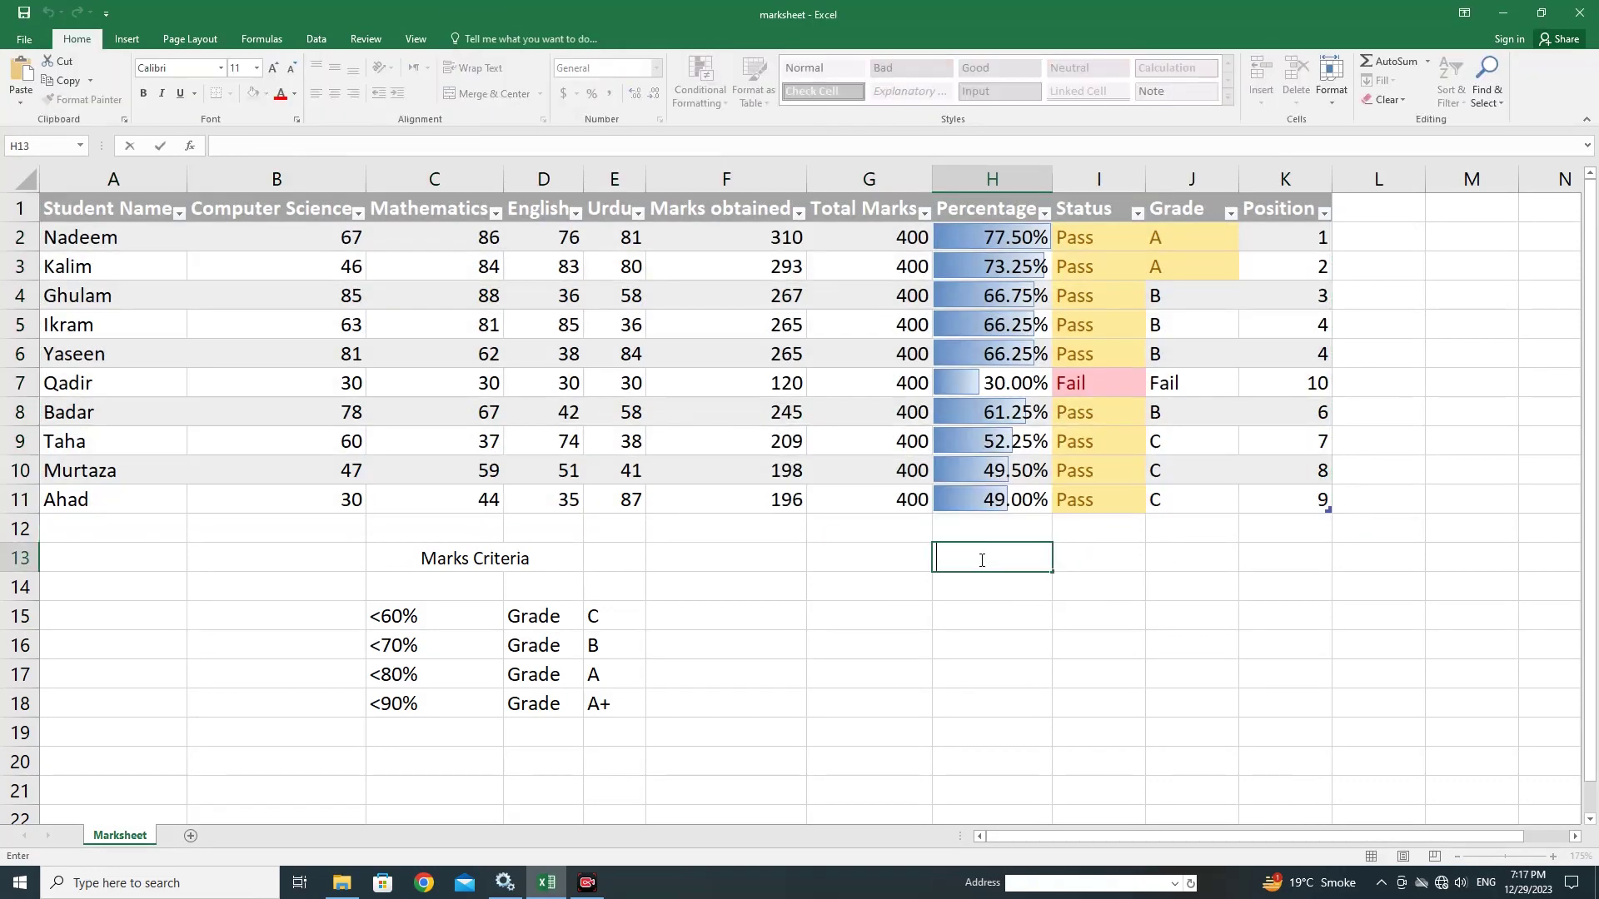
click(1105, 555)
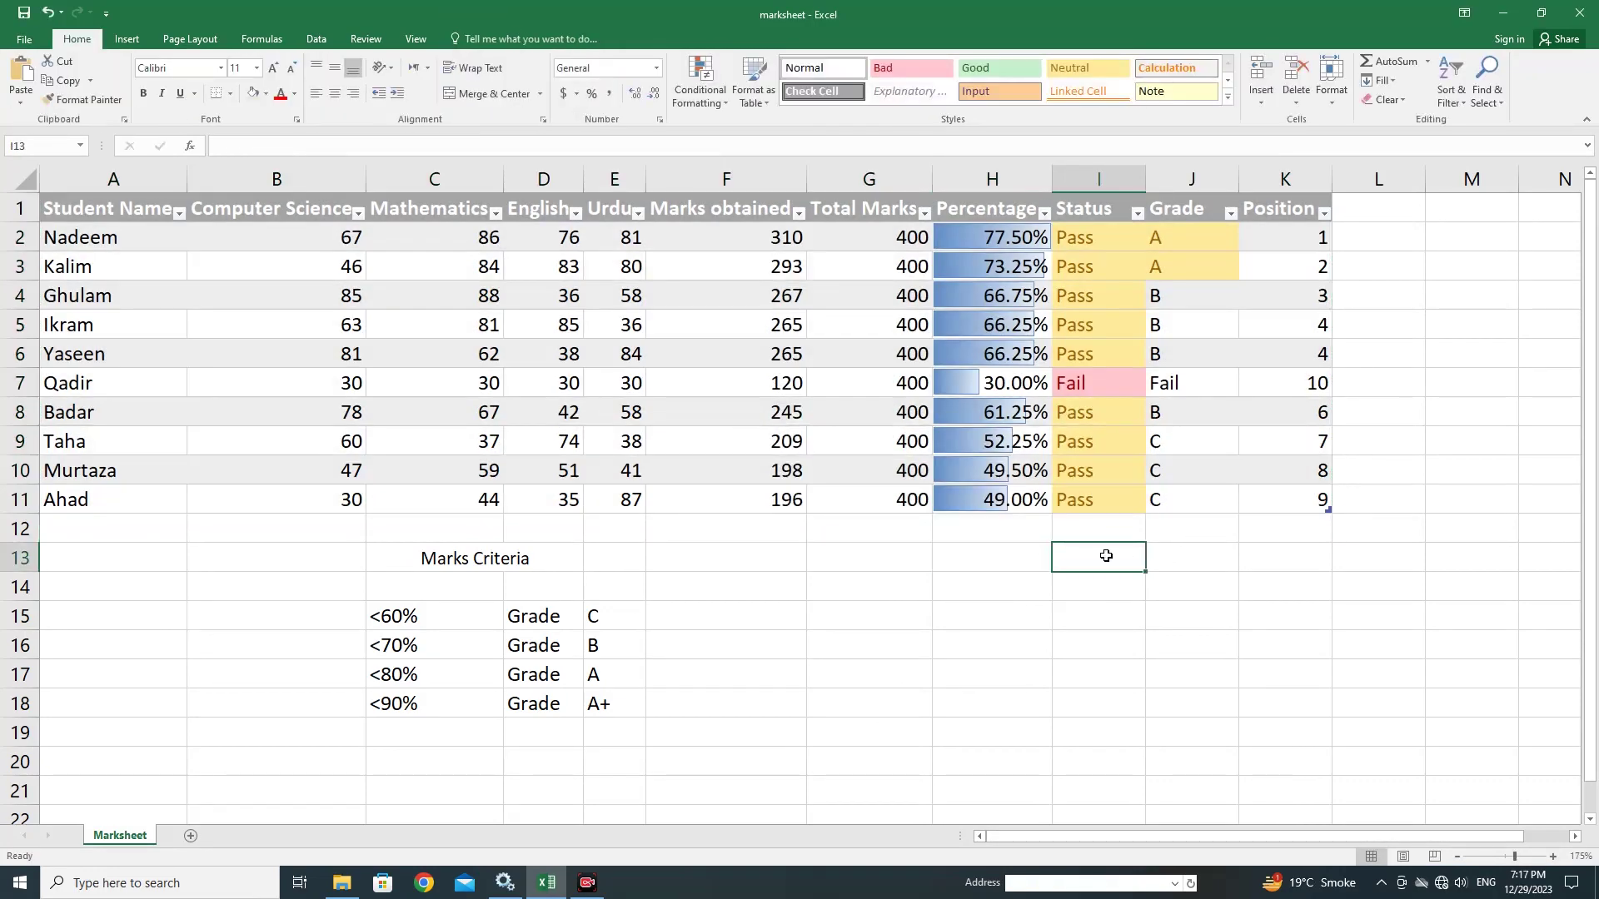